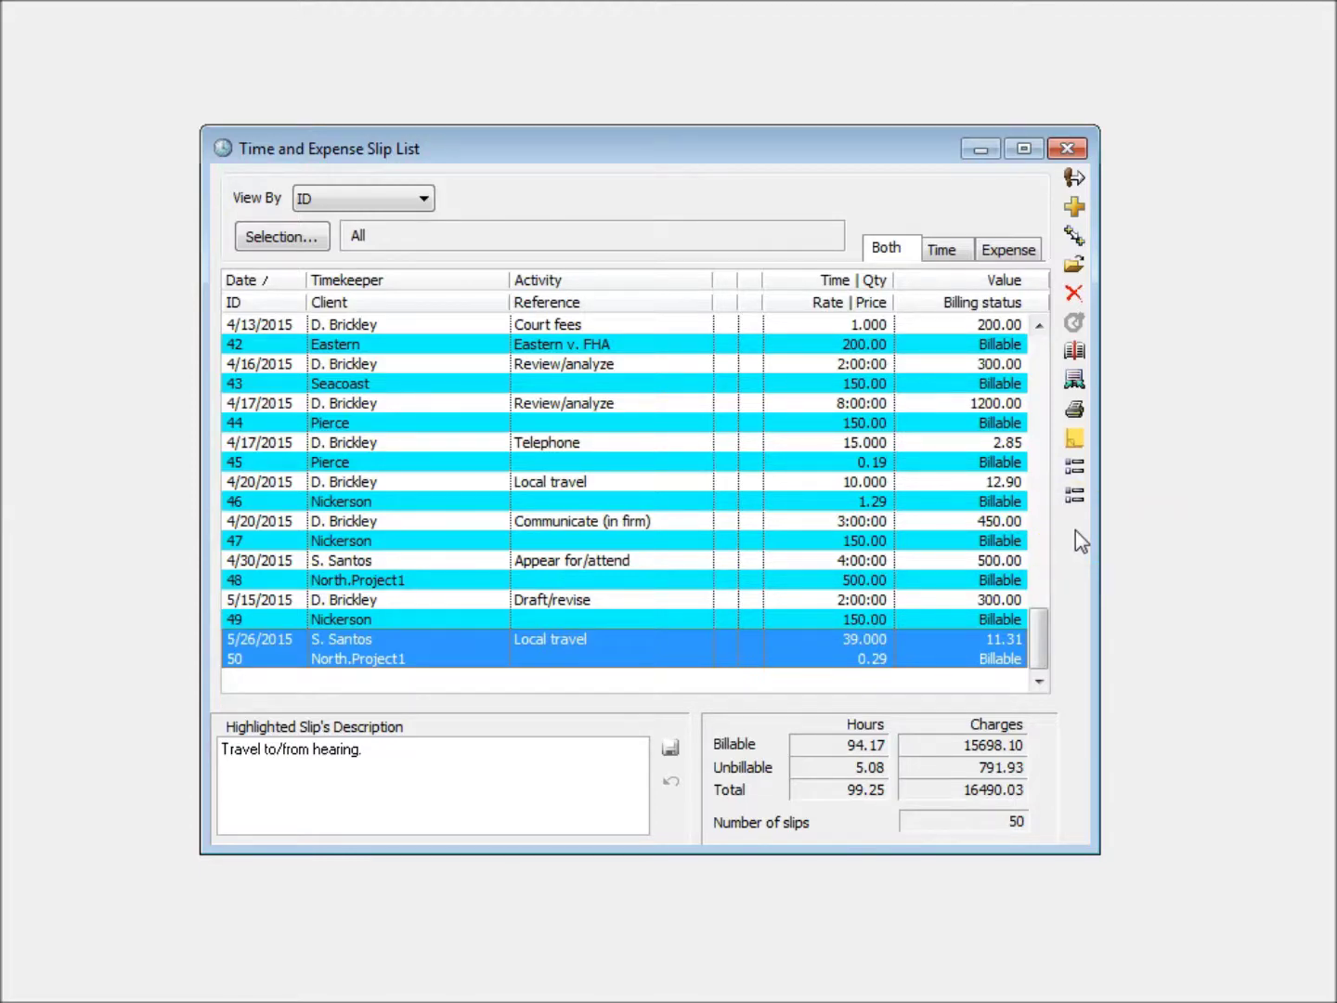
Step: Apply the Simple field theme so the slip list shows one row per slip
left_click(1074, 496)
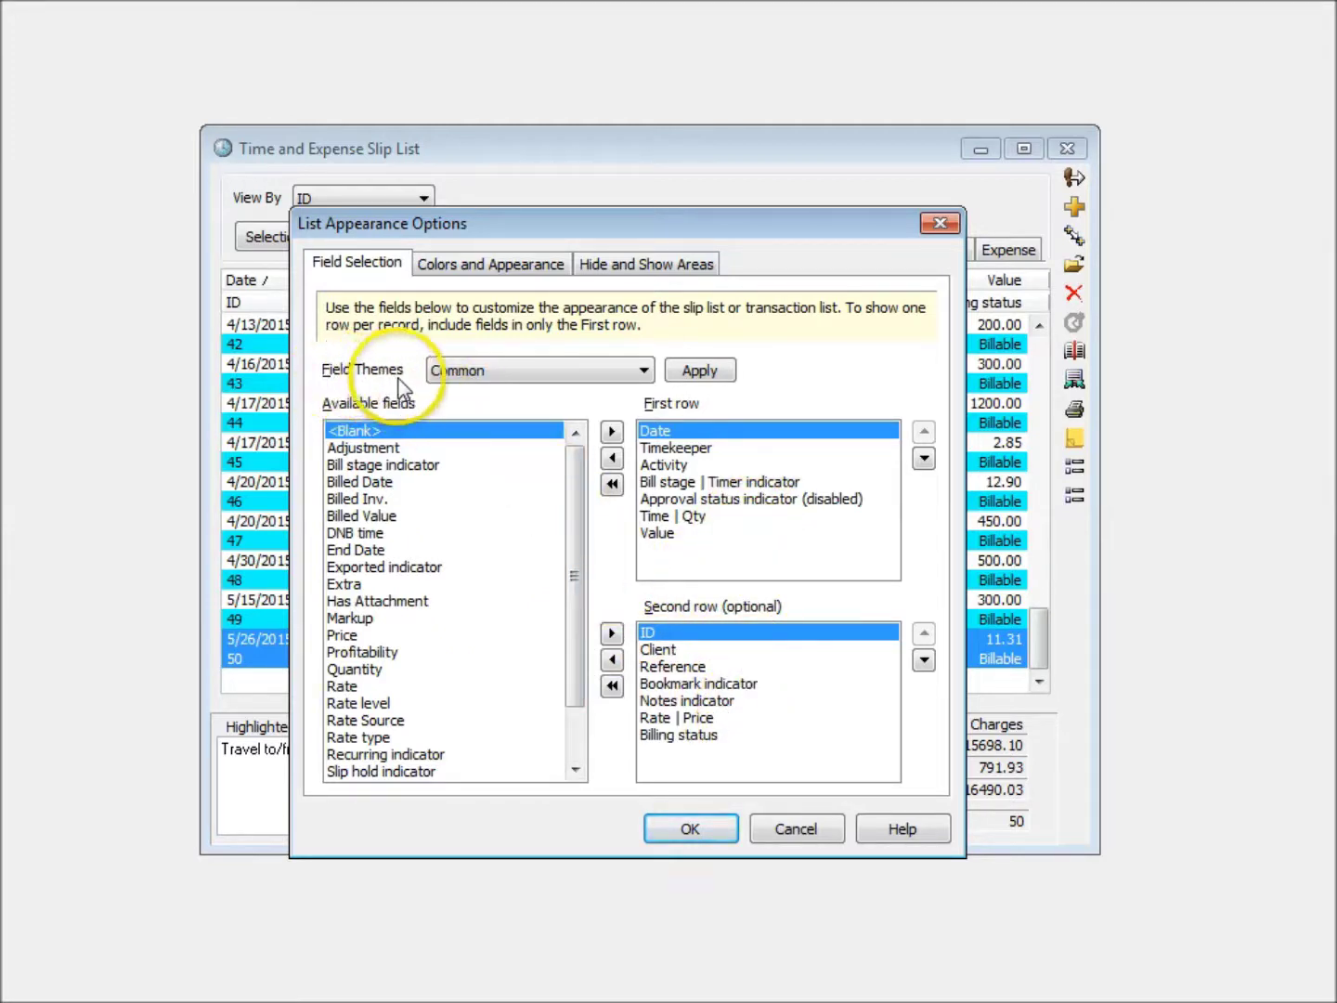
left_click(581, 379)
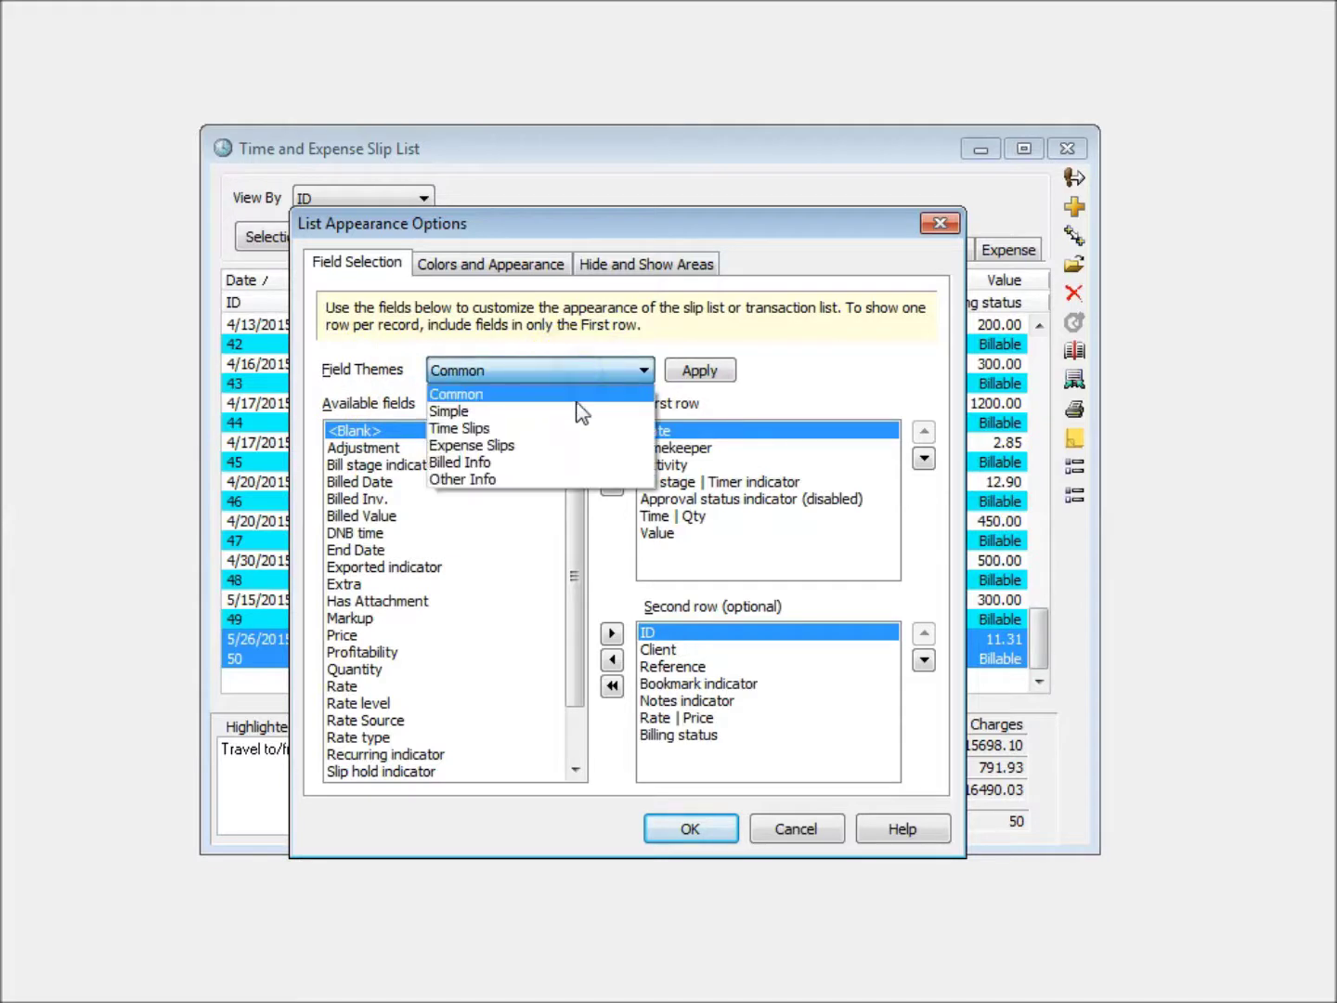
left_click(578, 411)
left_click(693, 376)
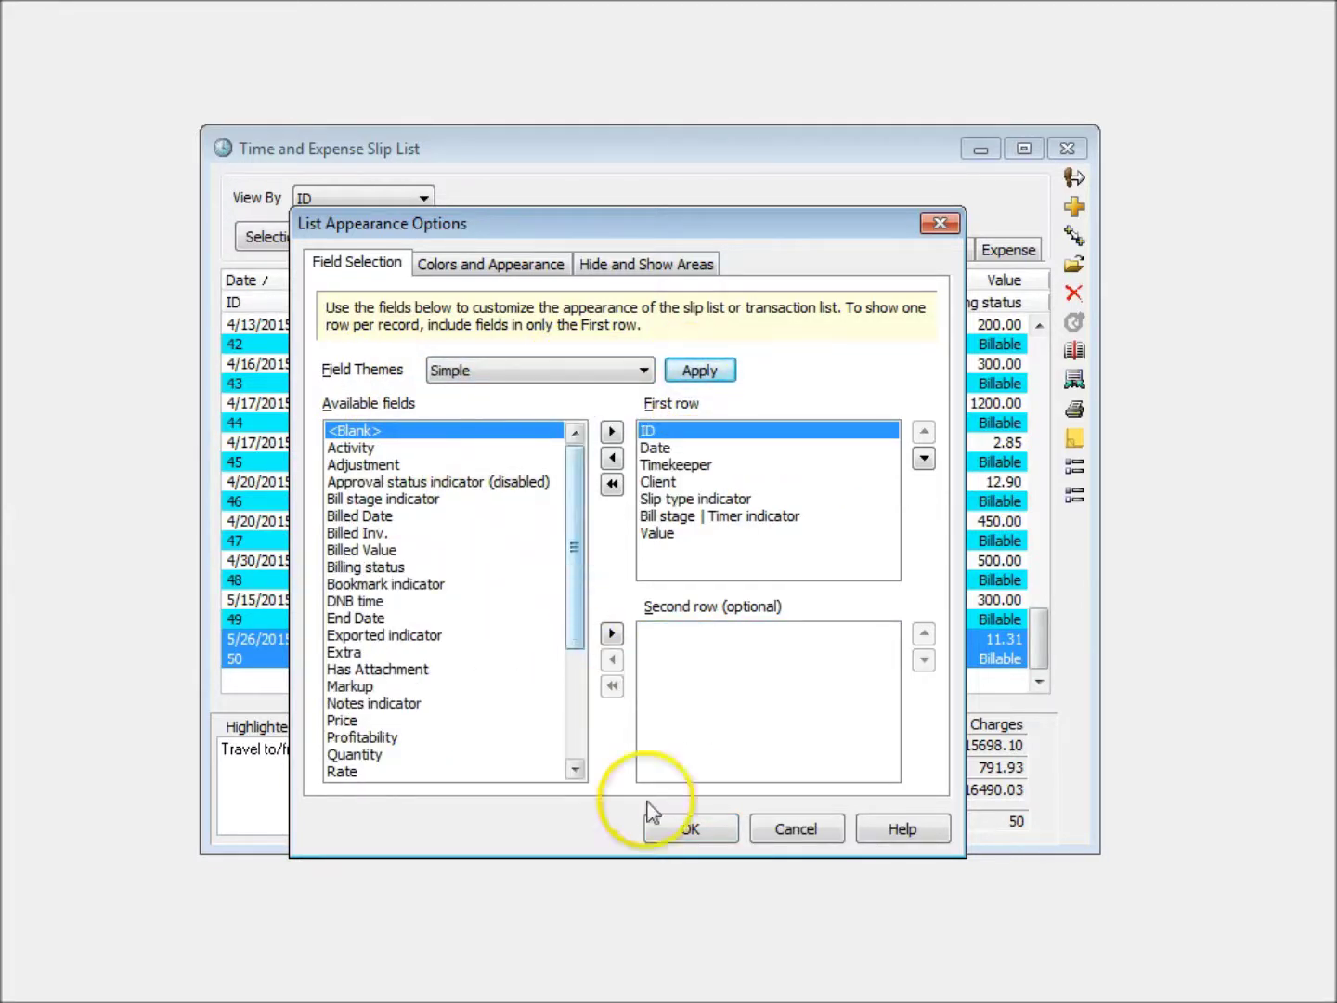
left_click(684, 826)
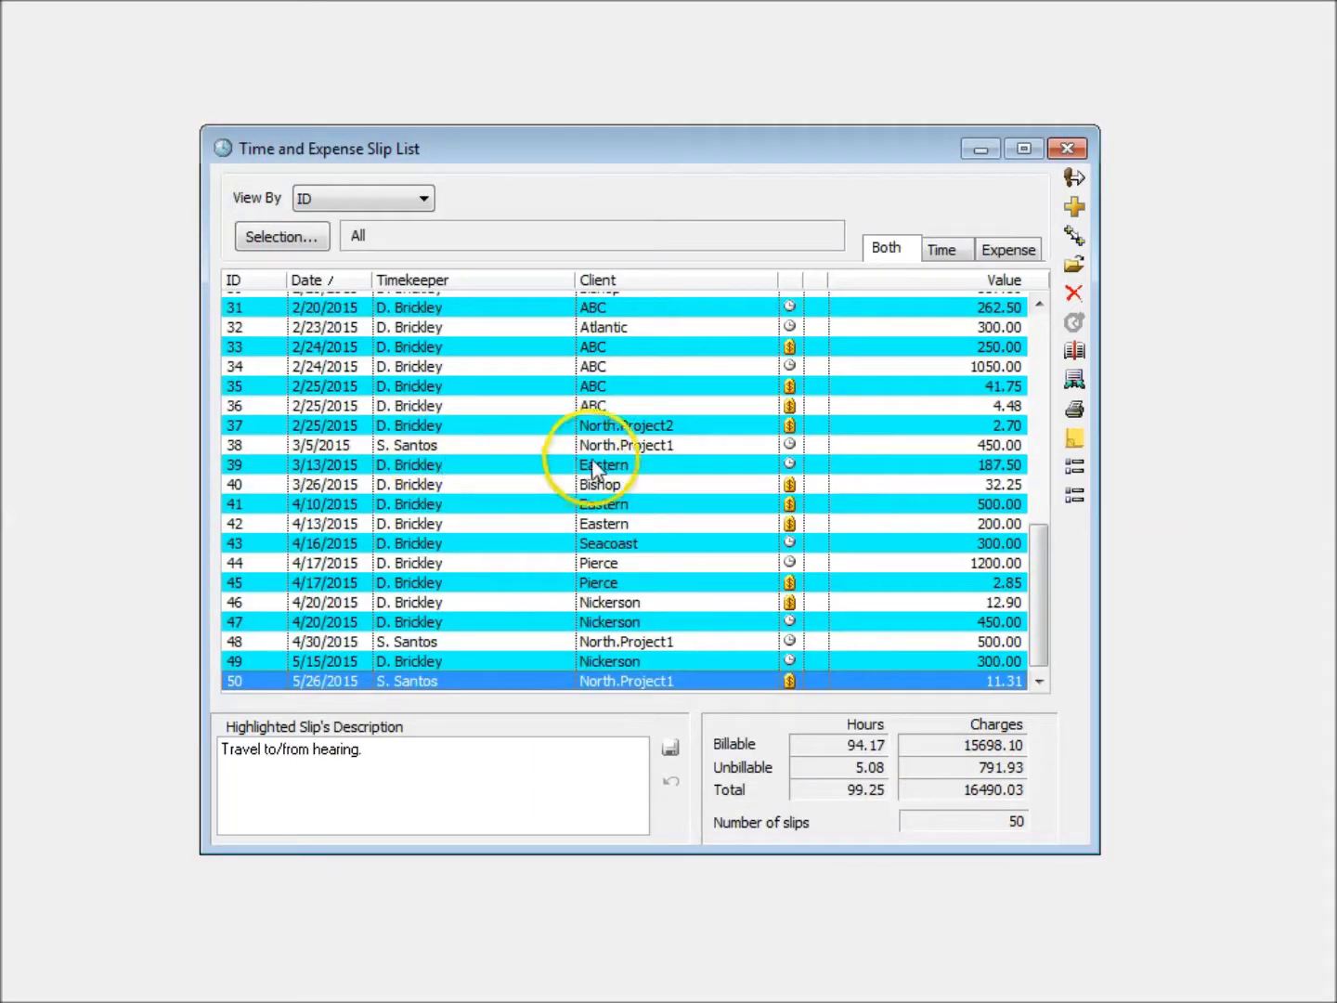
Step: Switch back to the Common field theme, restoring two rows per slip
left_click(1079, 492)
left_click(538, 371)
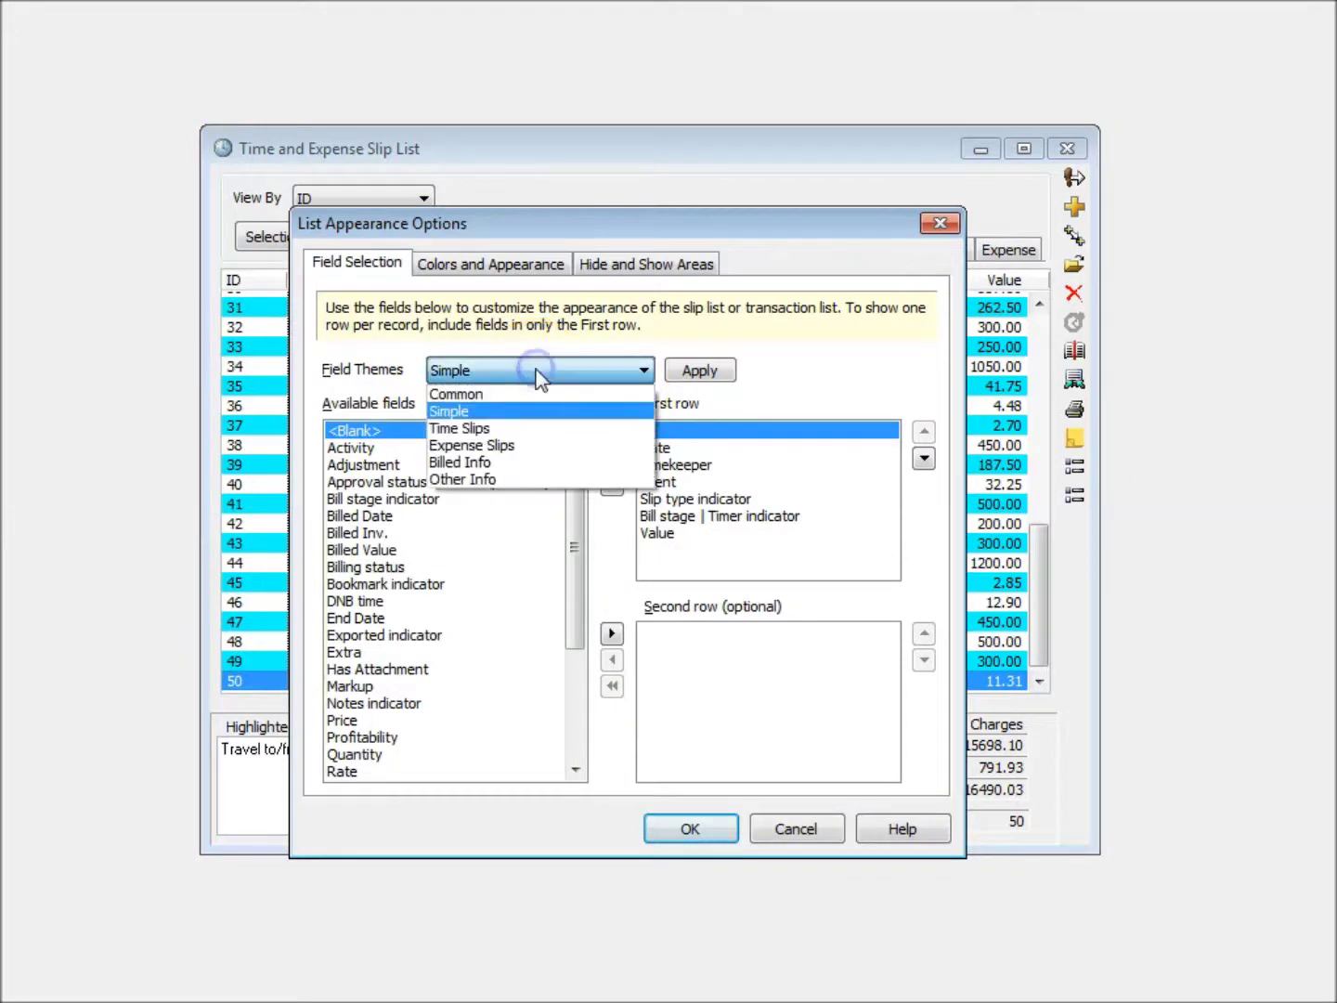
left_click(536, 394)
left_click(692, 376)
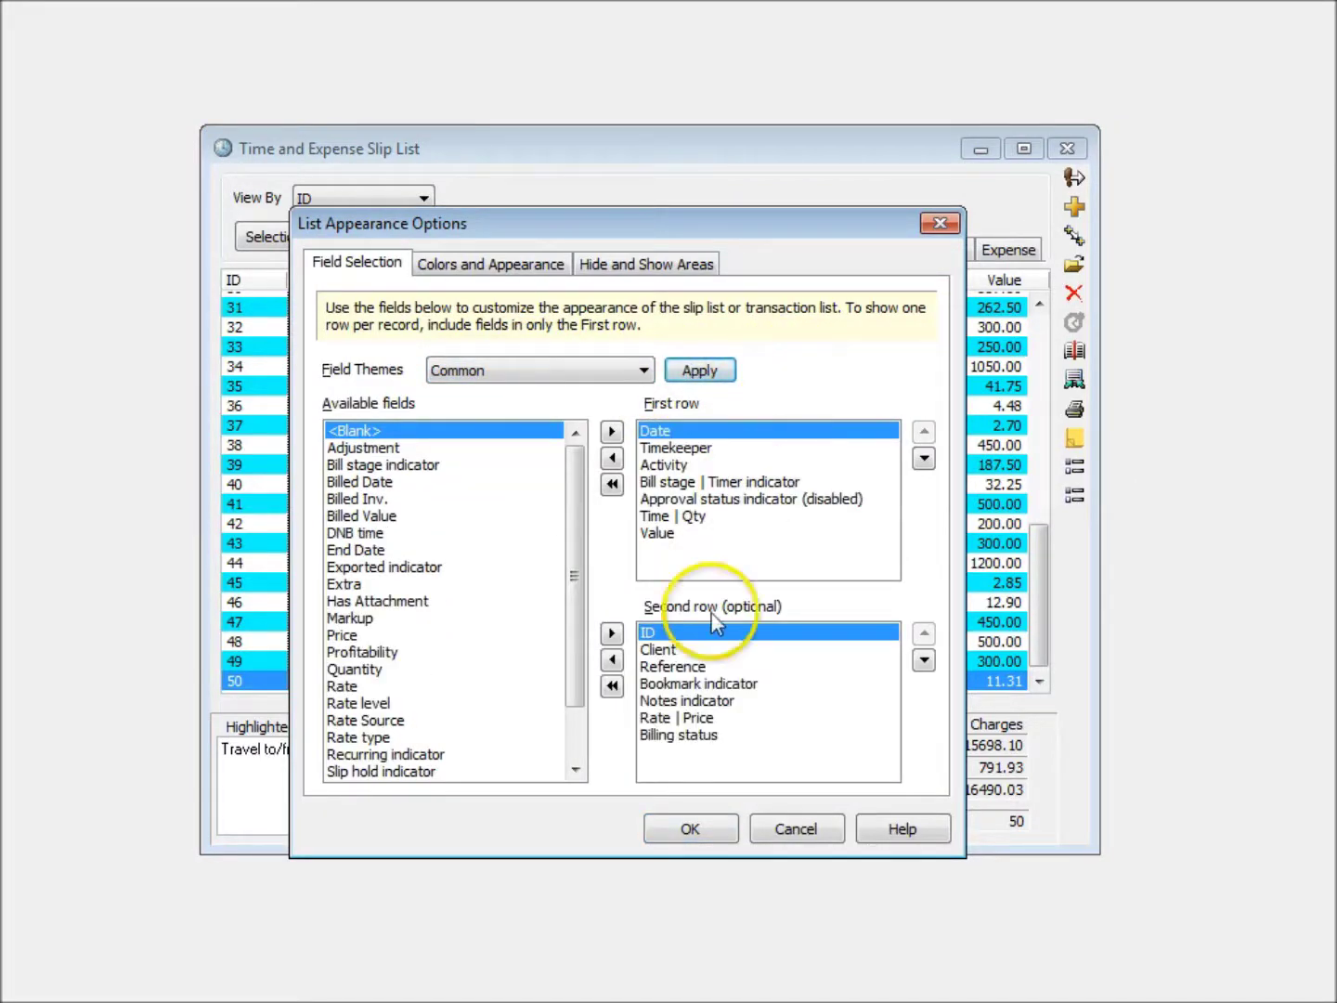
left_click(689, 830)
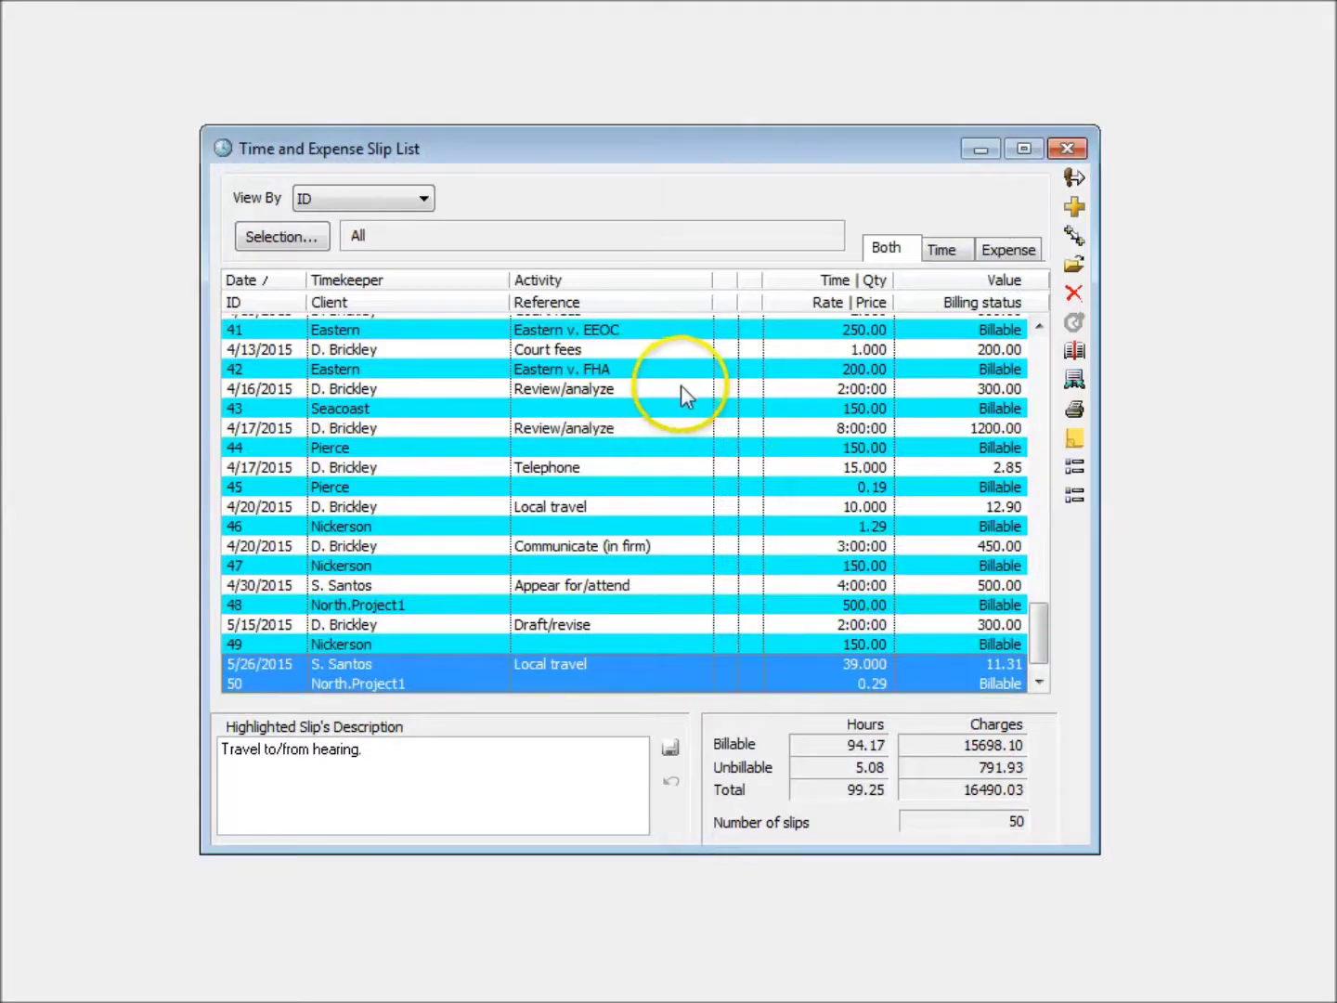
left_click(1073, 497)
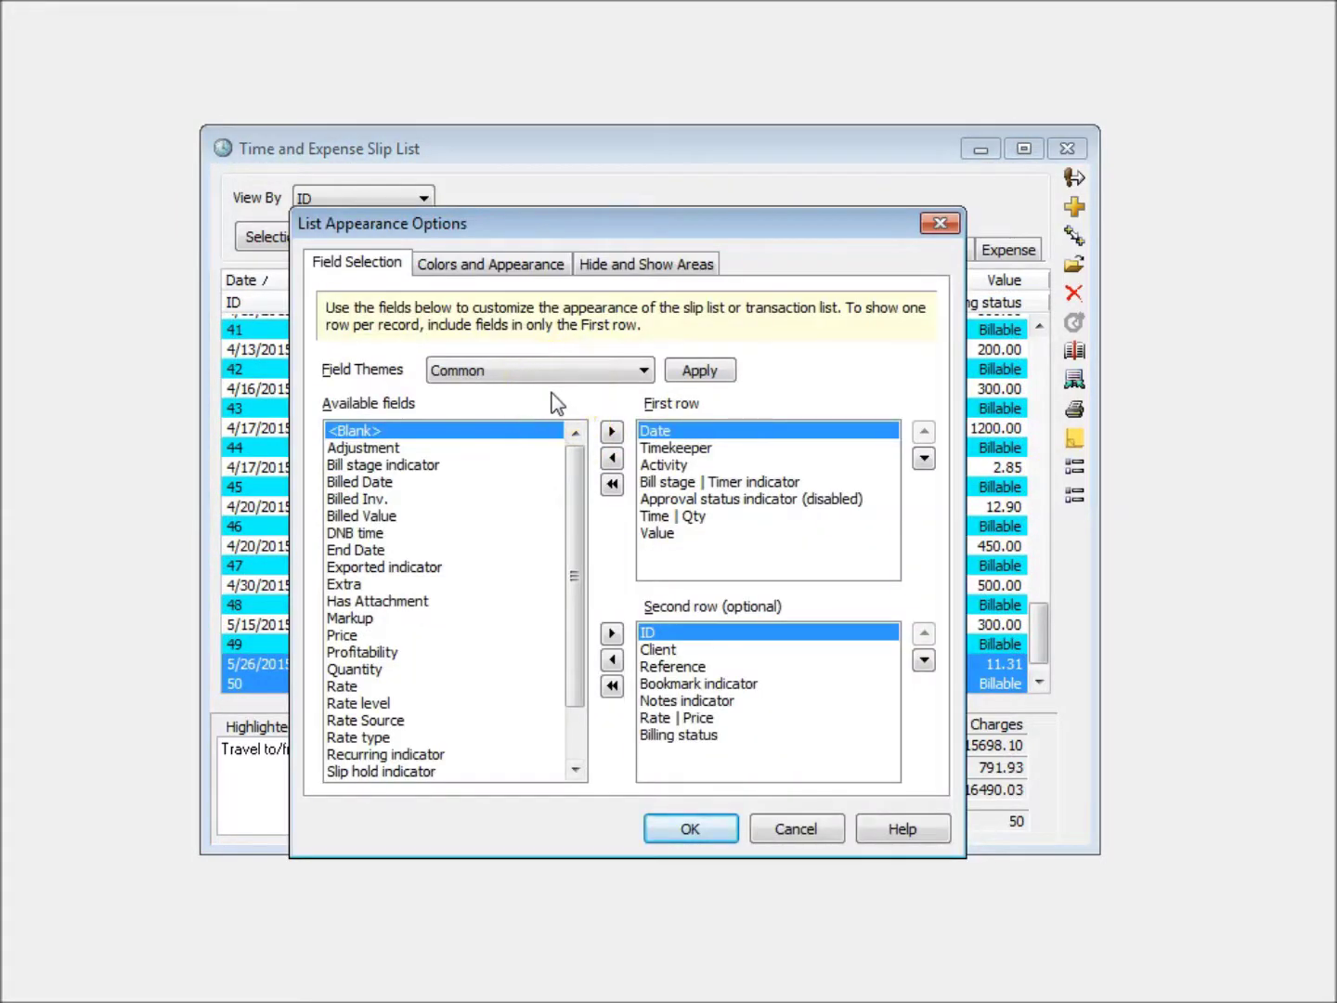
Step: Change the alternating row colour from Aqua to Money Green on Colors and Appearance
left_click(533, 267)
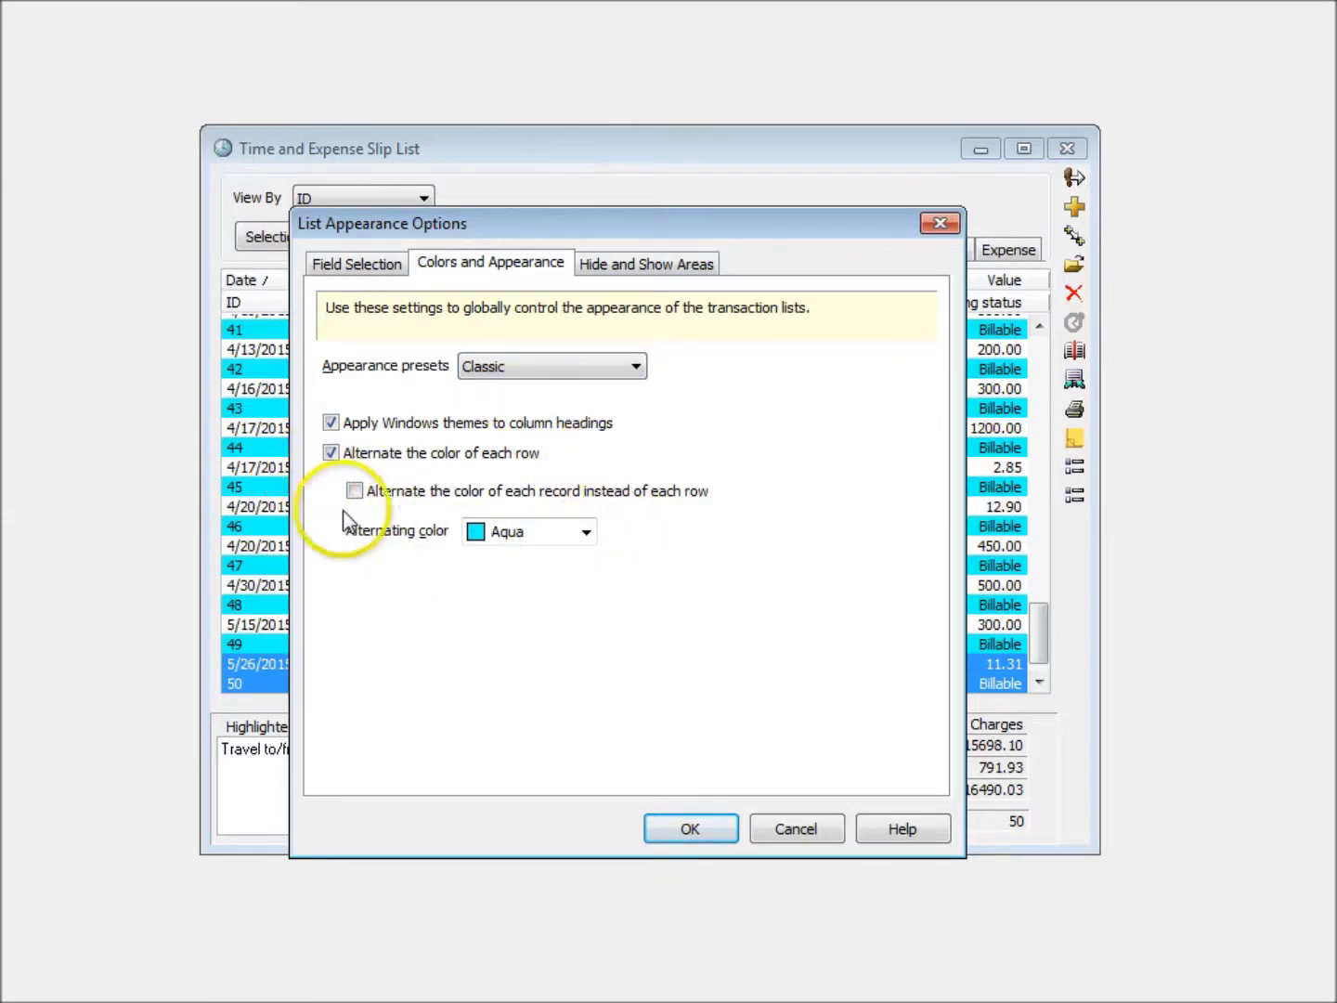
left_click(532, 531)
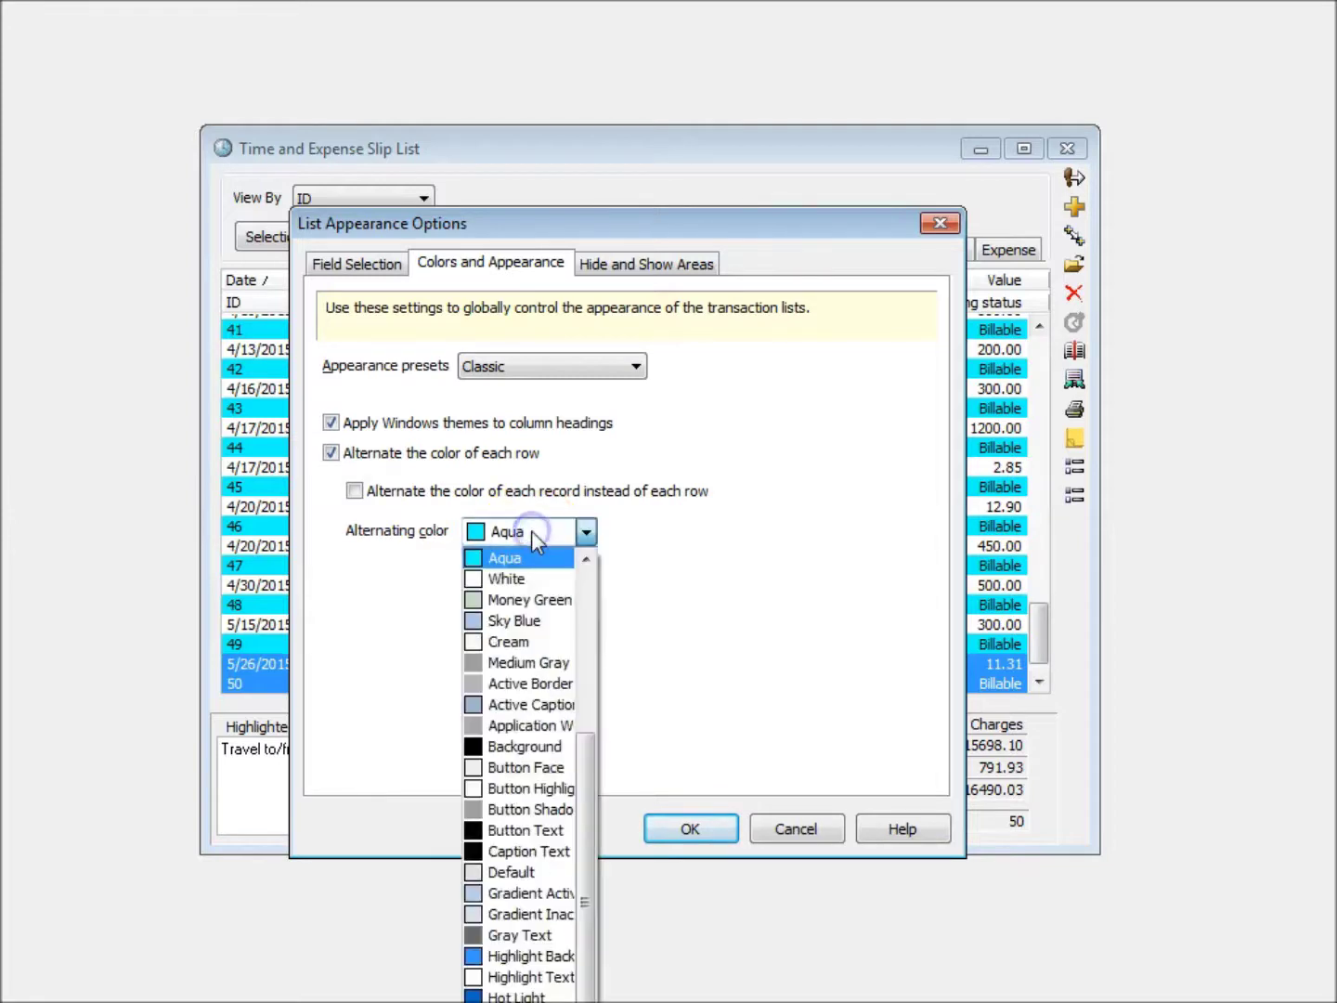
left_click(546, 599)
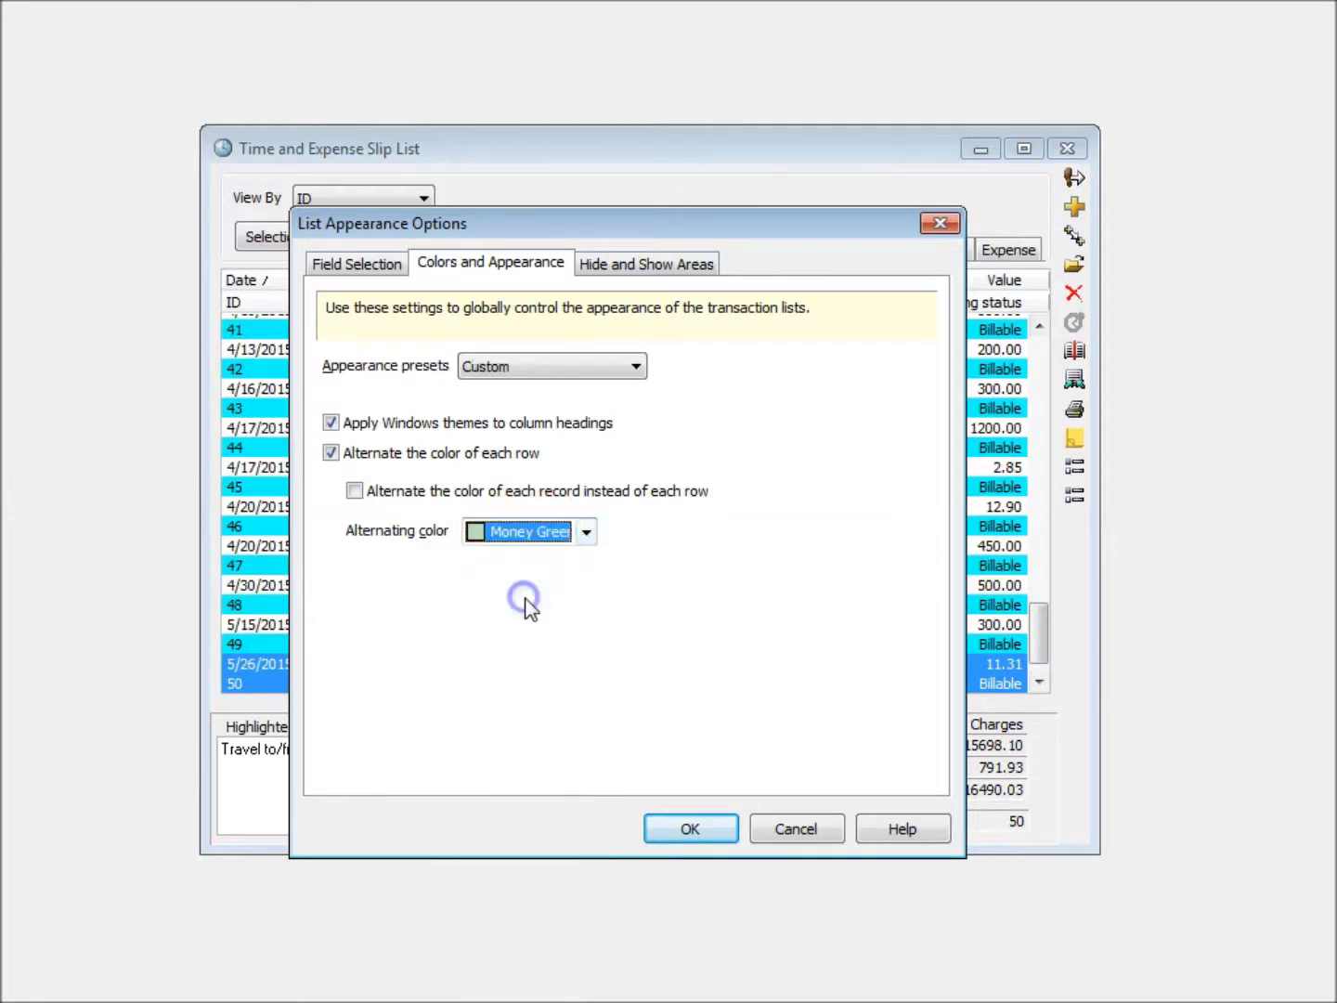
left_click(690, 829)
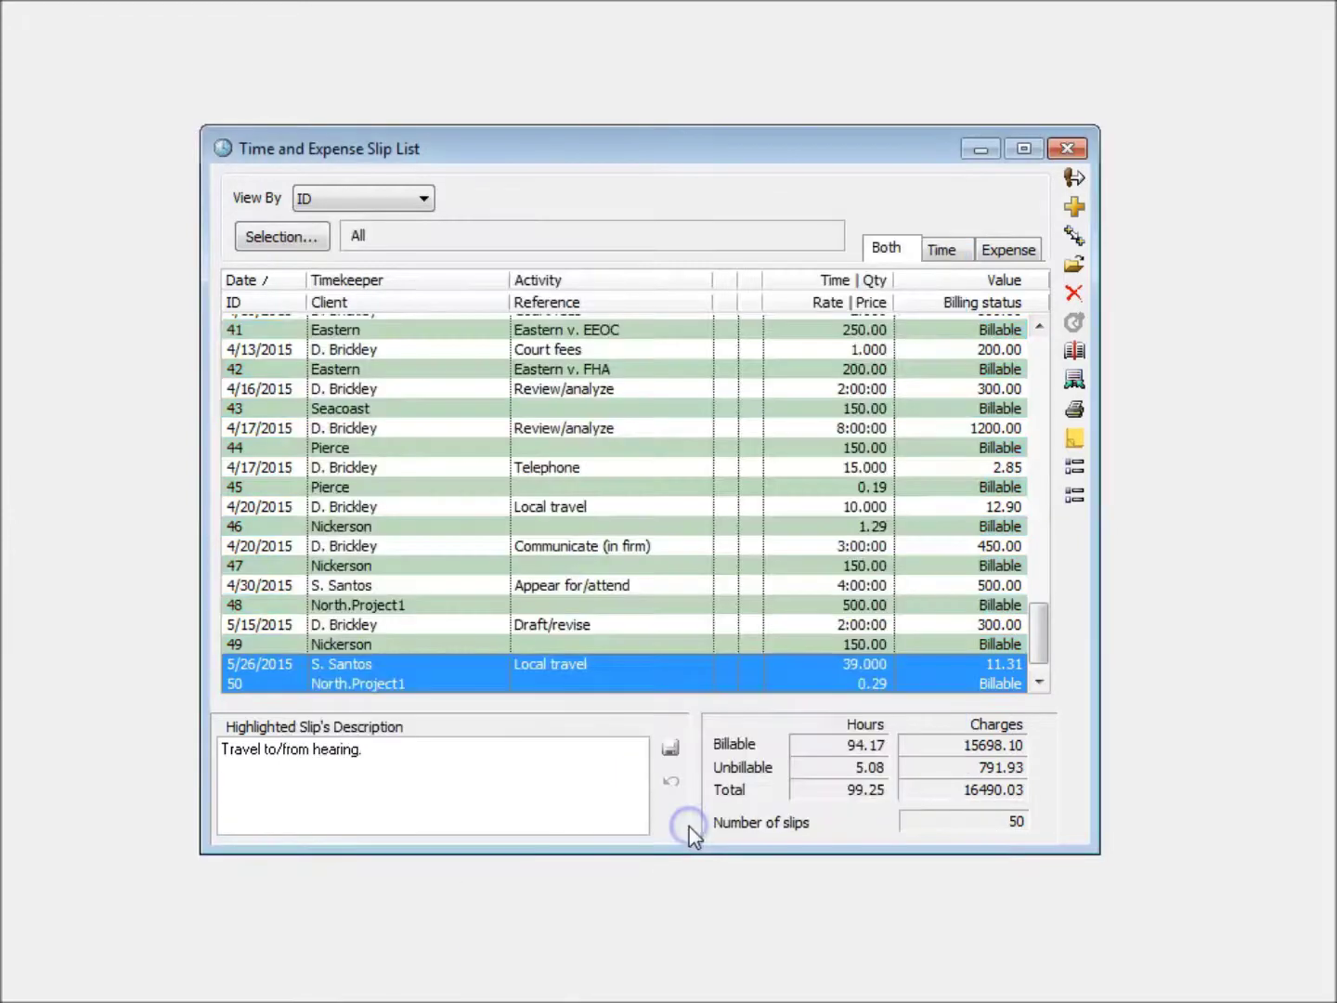
left_click(1075, 497)
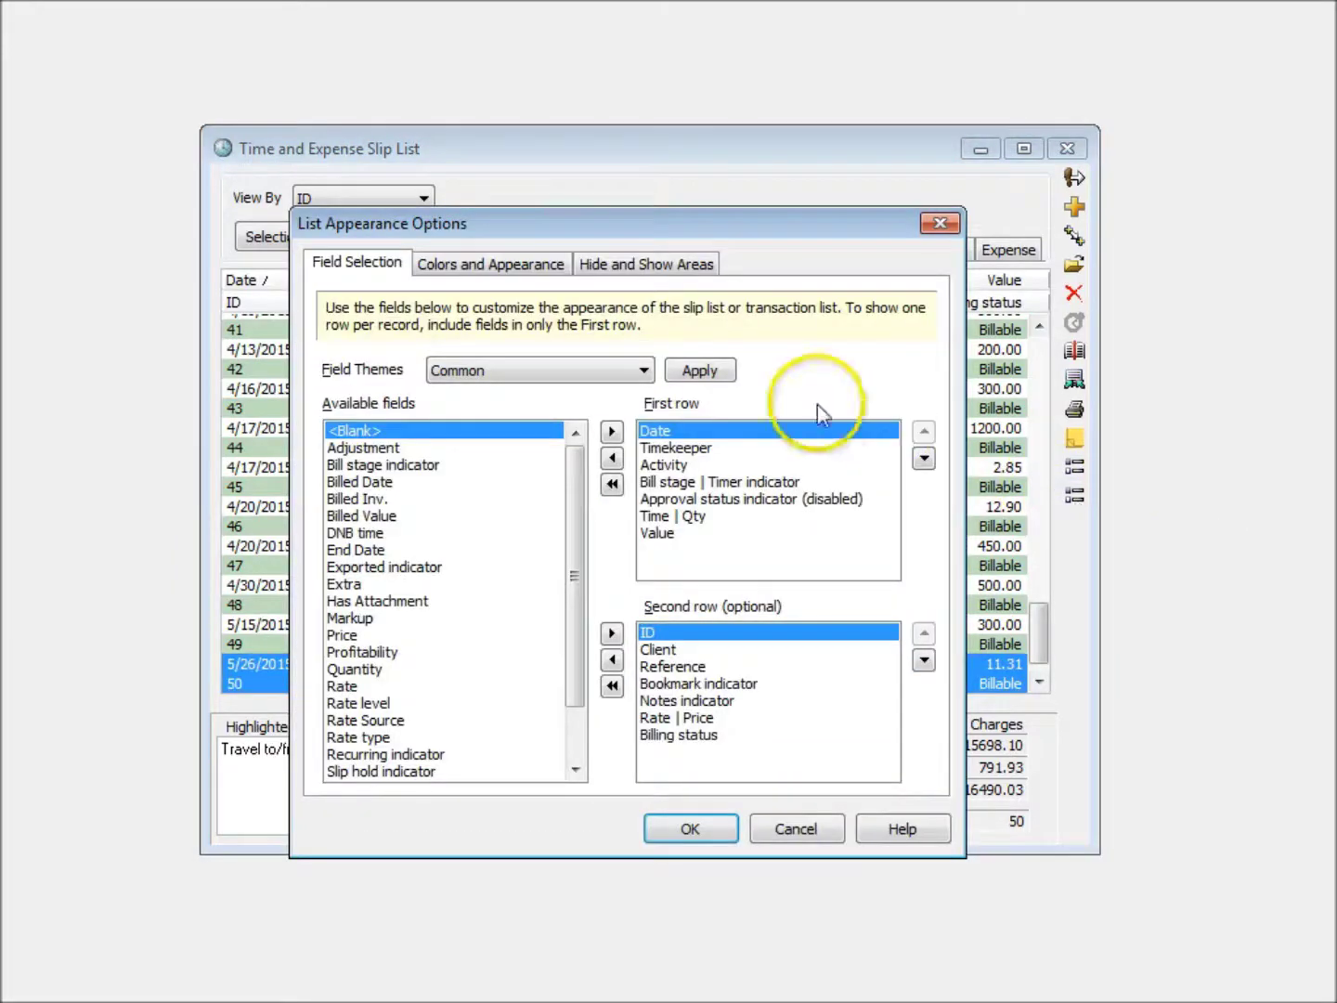
Step: Turn on Show Limiting option under Hide and Show Areas, adding a last-1000-slips limit
left_click(534, 269)
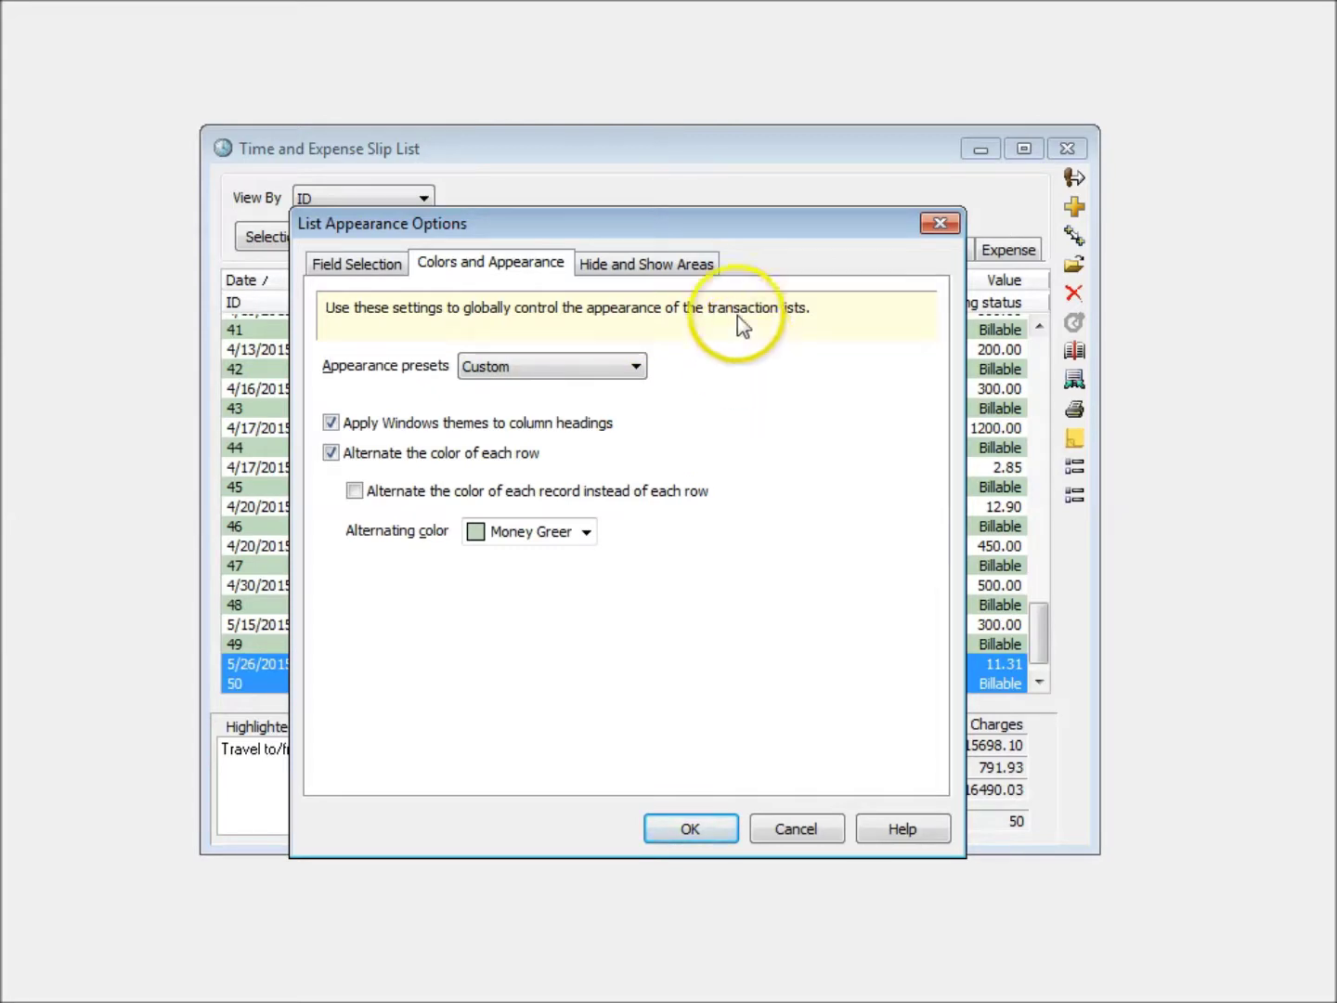
left_click(703, 268)
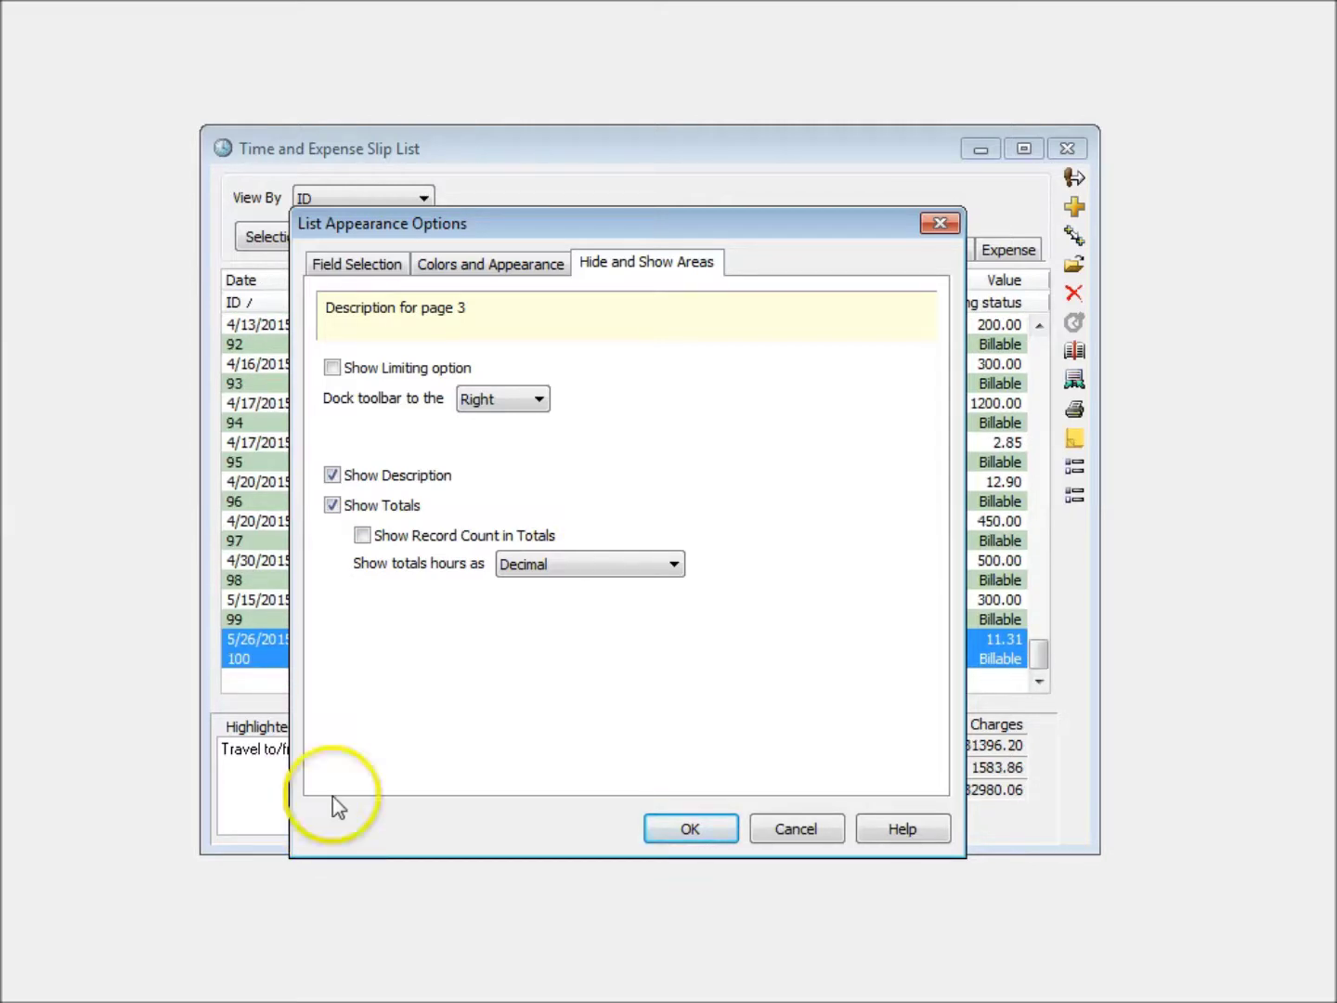
left_click(332, 367)
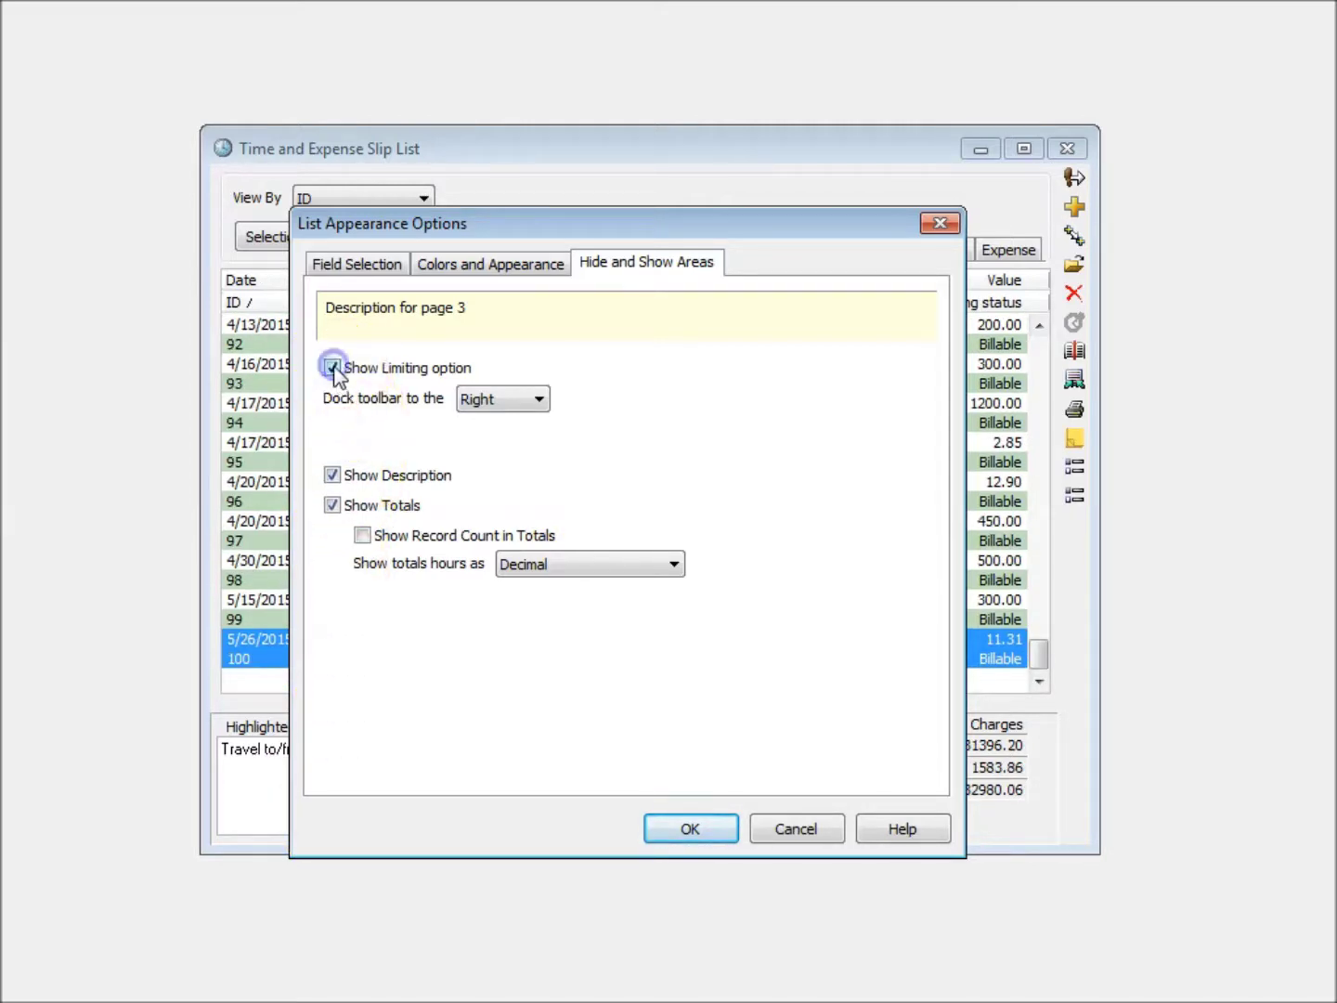
left_click(685, 829)
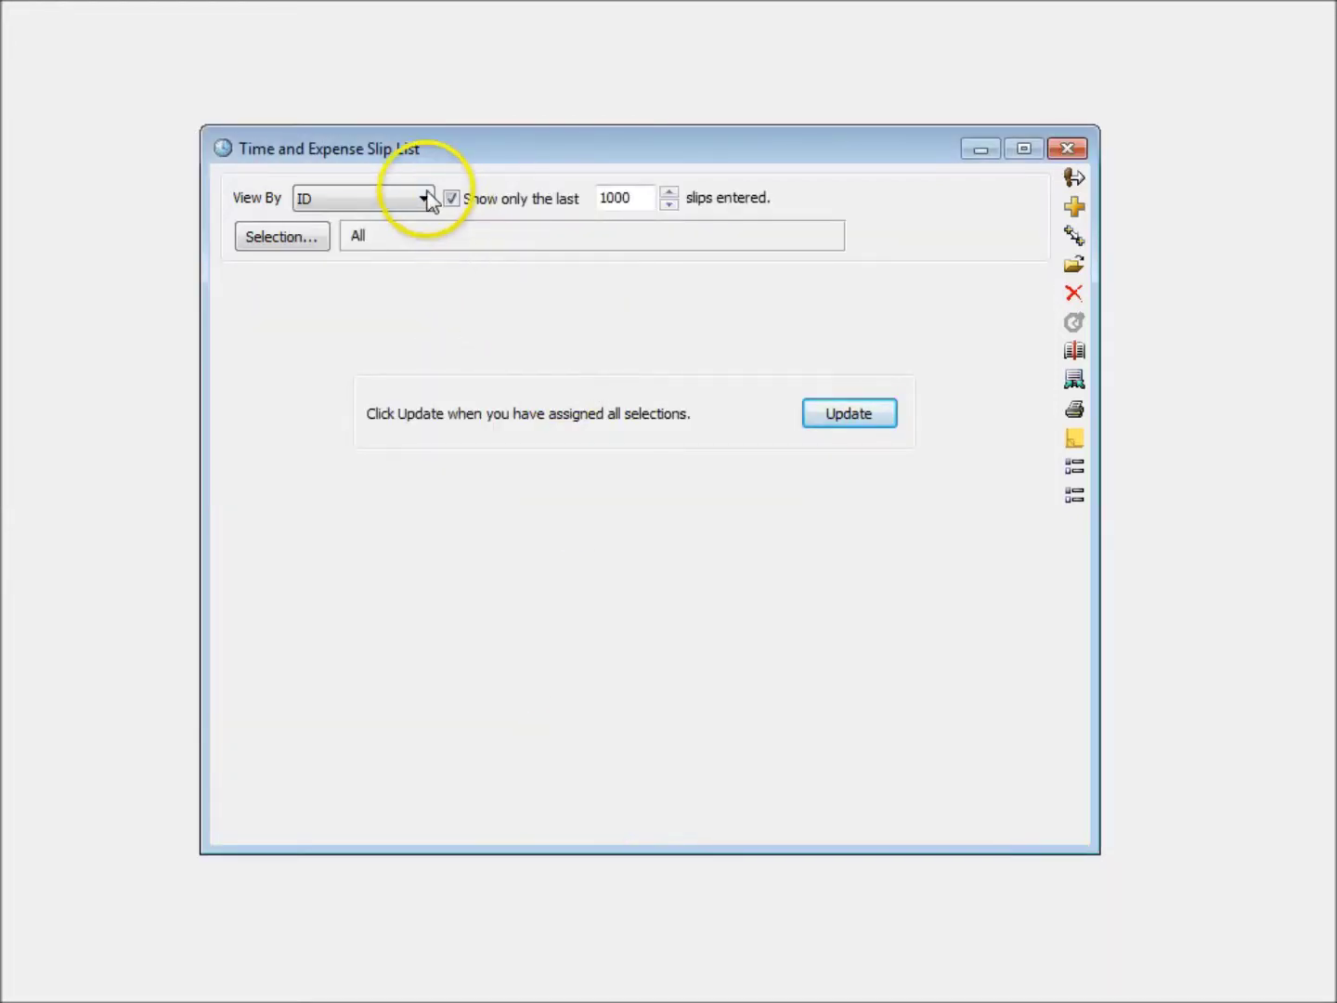
Step: Change the limit to show only the last 50 slips and update the list
left_click(811, 418)
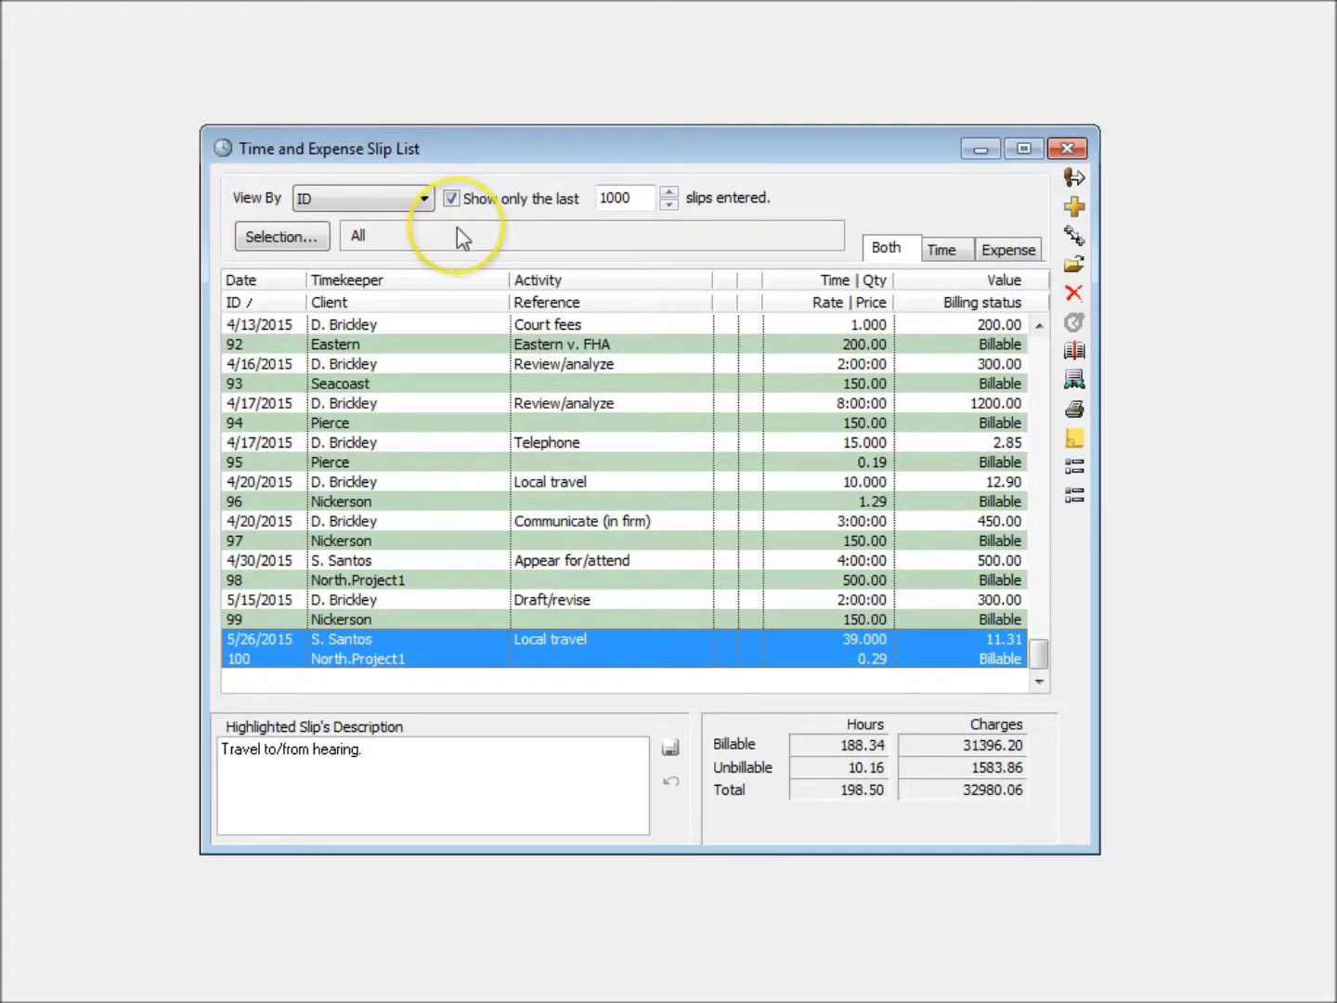
left_click_drag(631, 198, 582, 200)
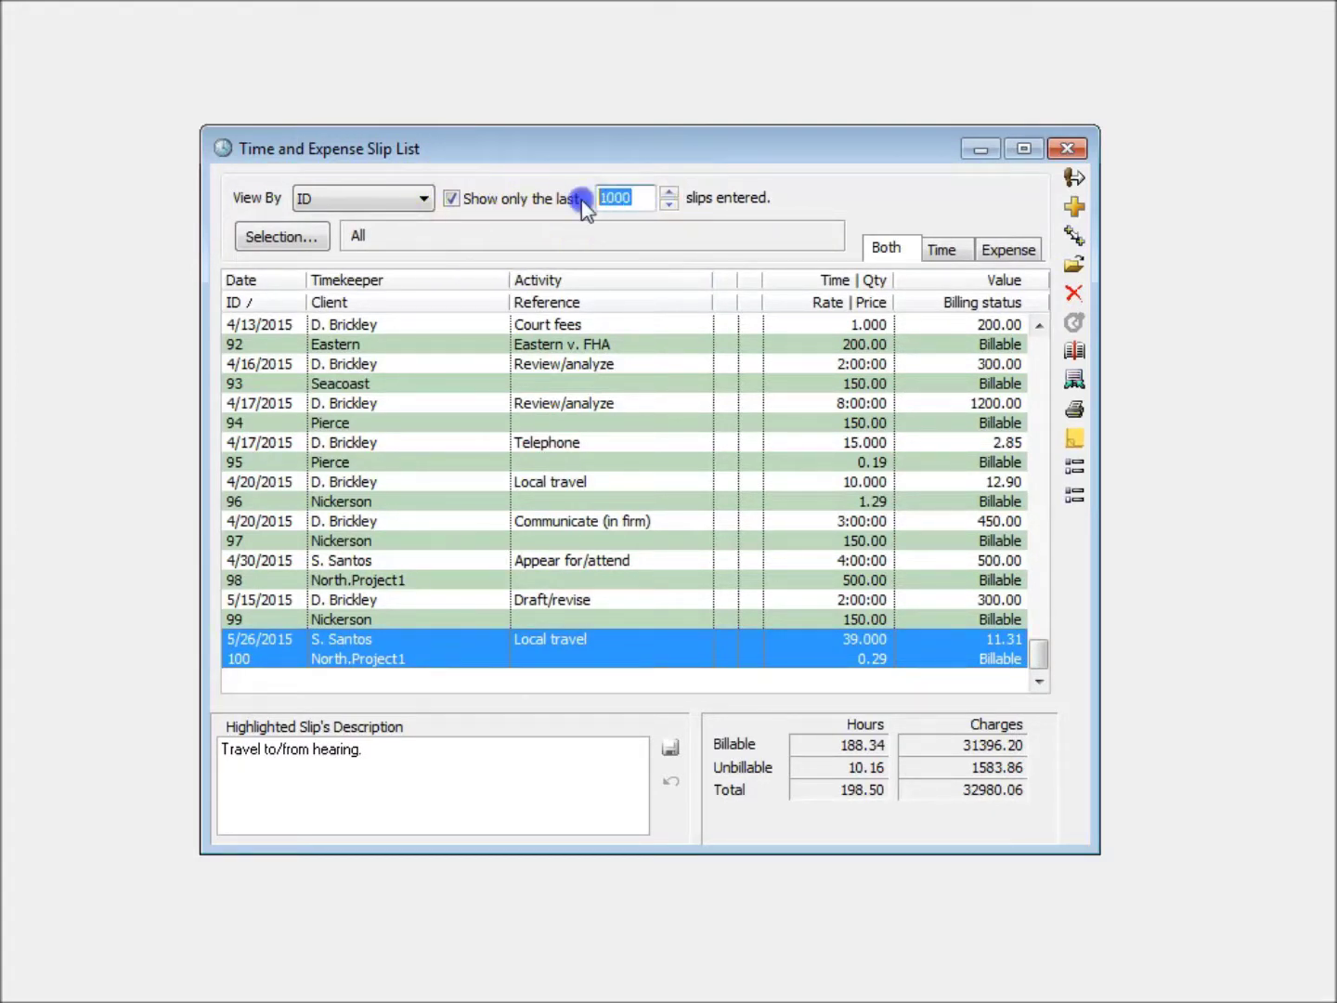
type("50")
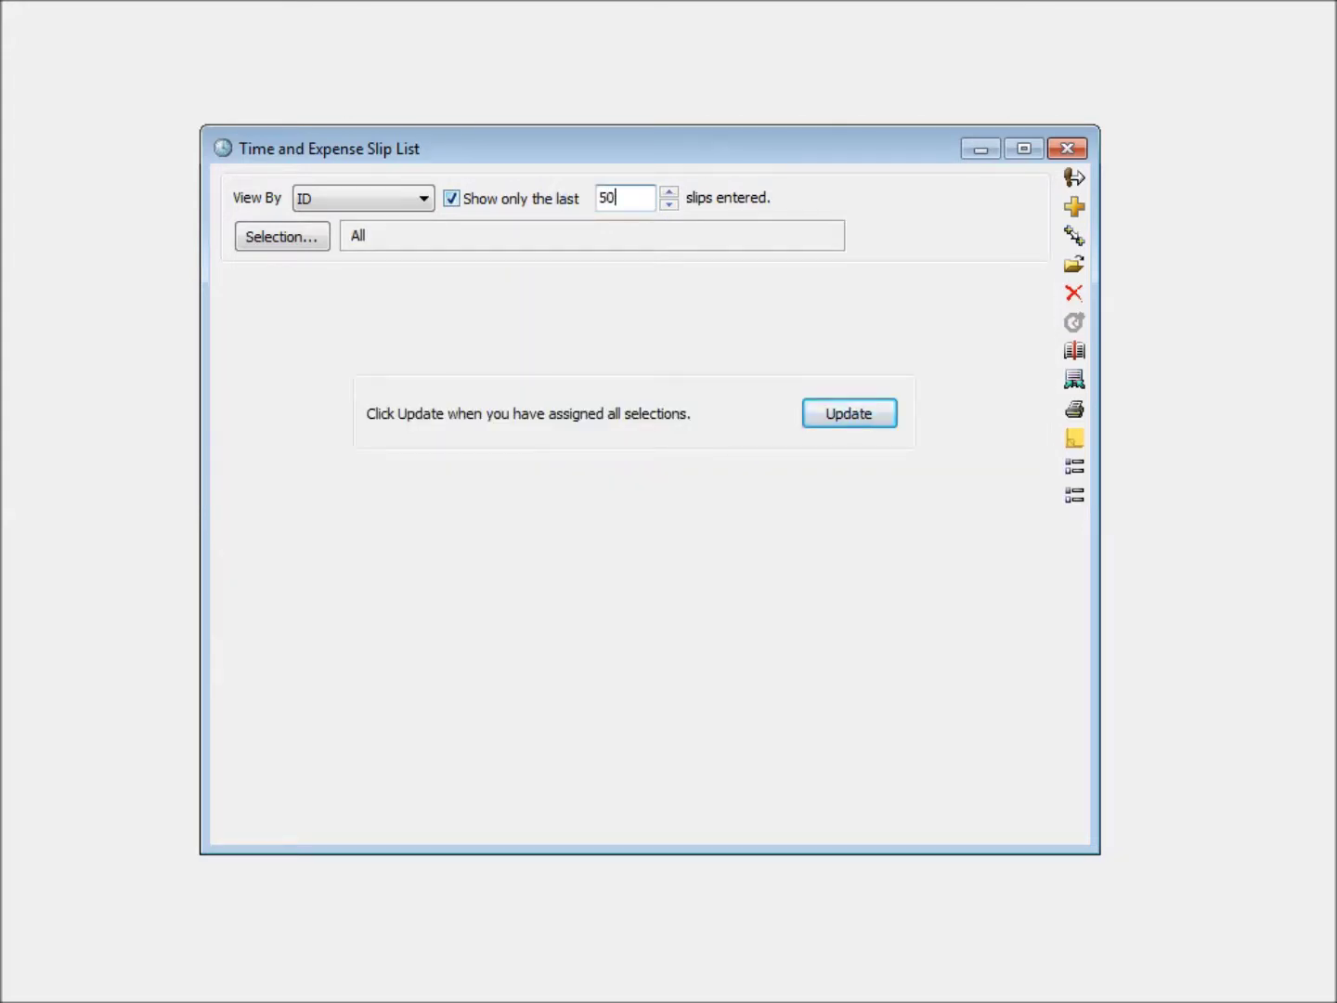
left_click(817, 418)
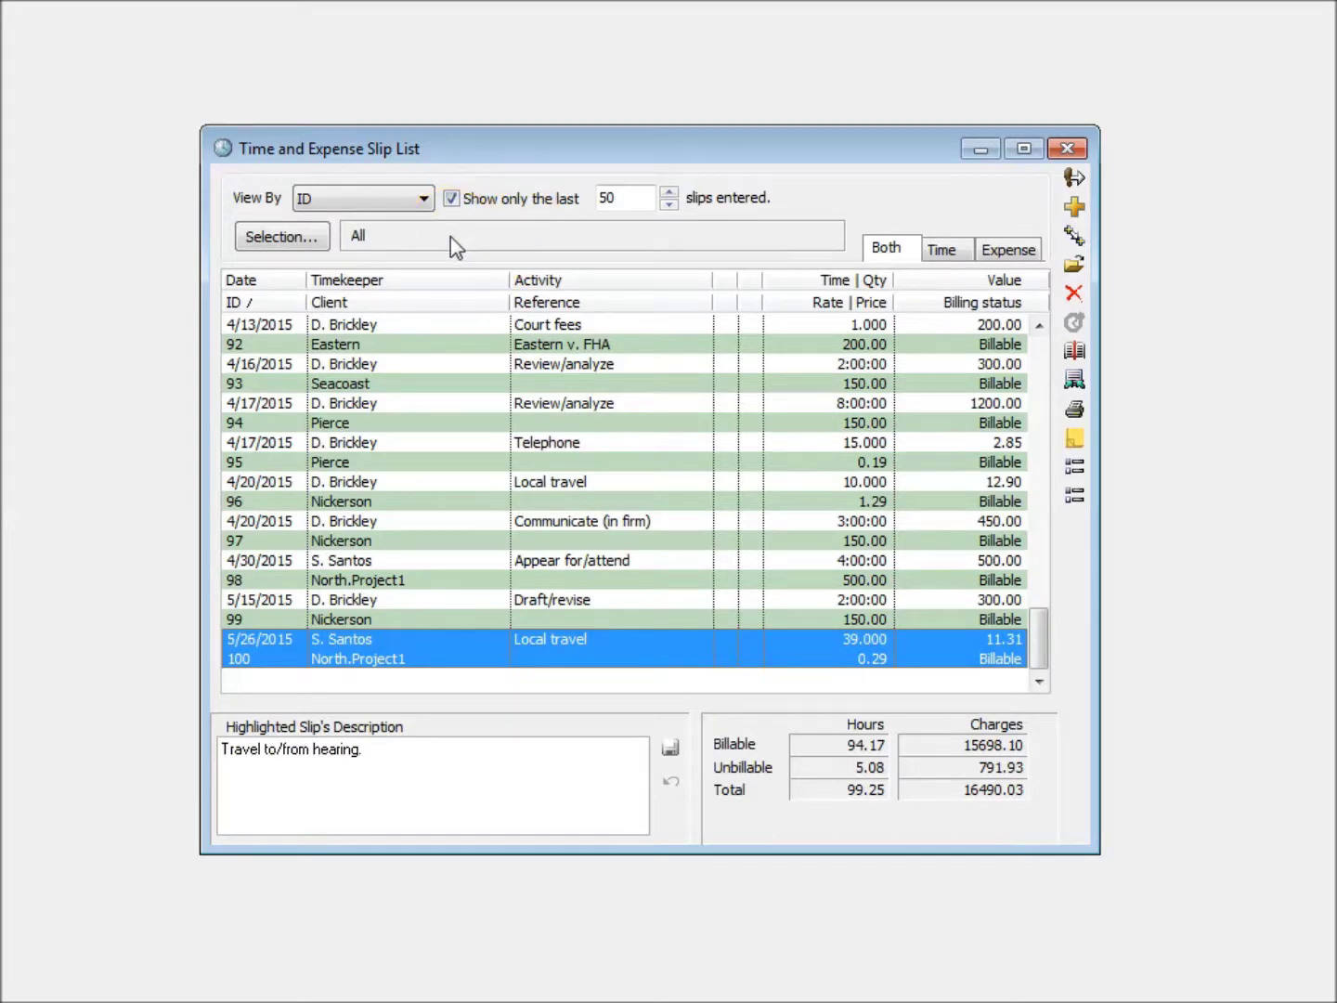
Step: Check the Record Count on a slip to confirm the list holds 50 records
right_click(493, 408)
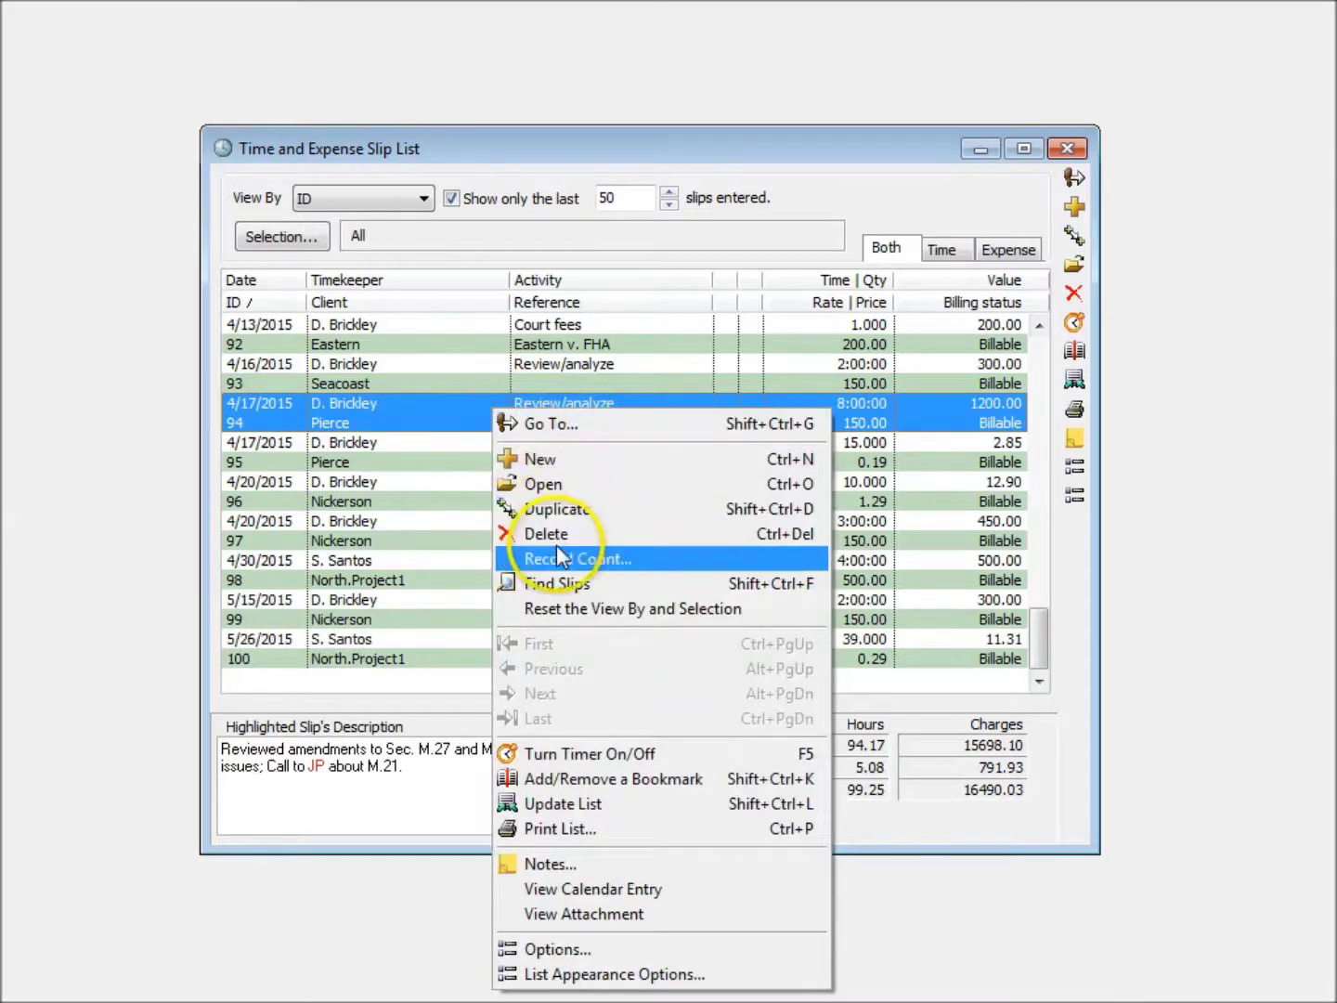
left_click(559, 556)
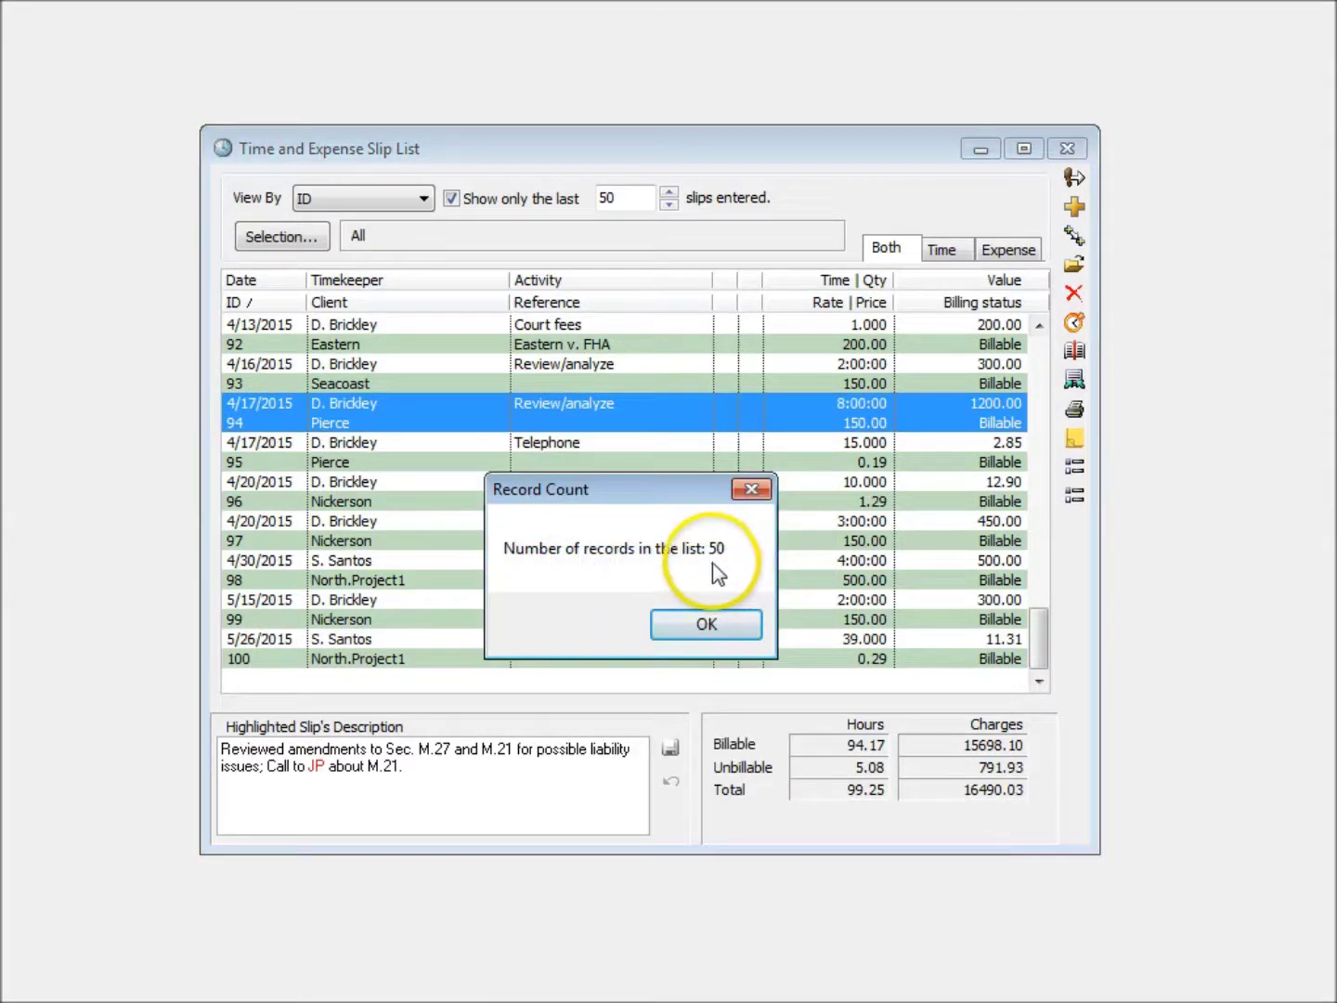
left_click(706, 624)
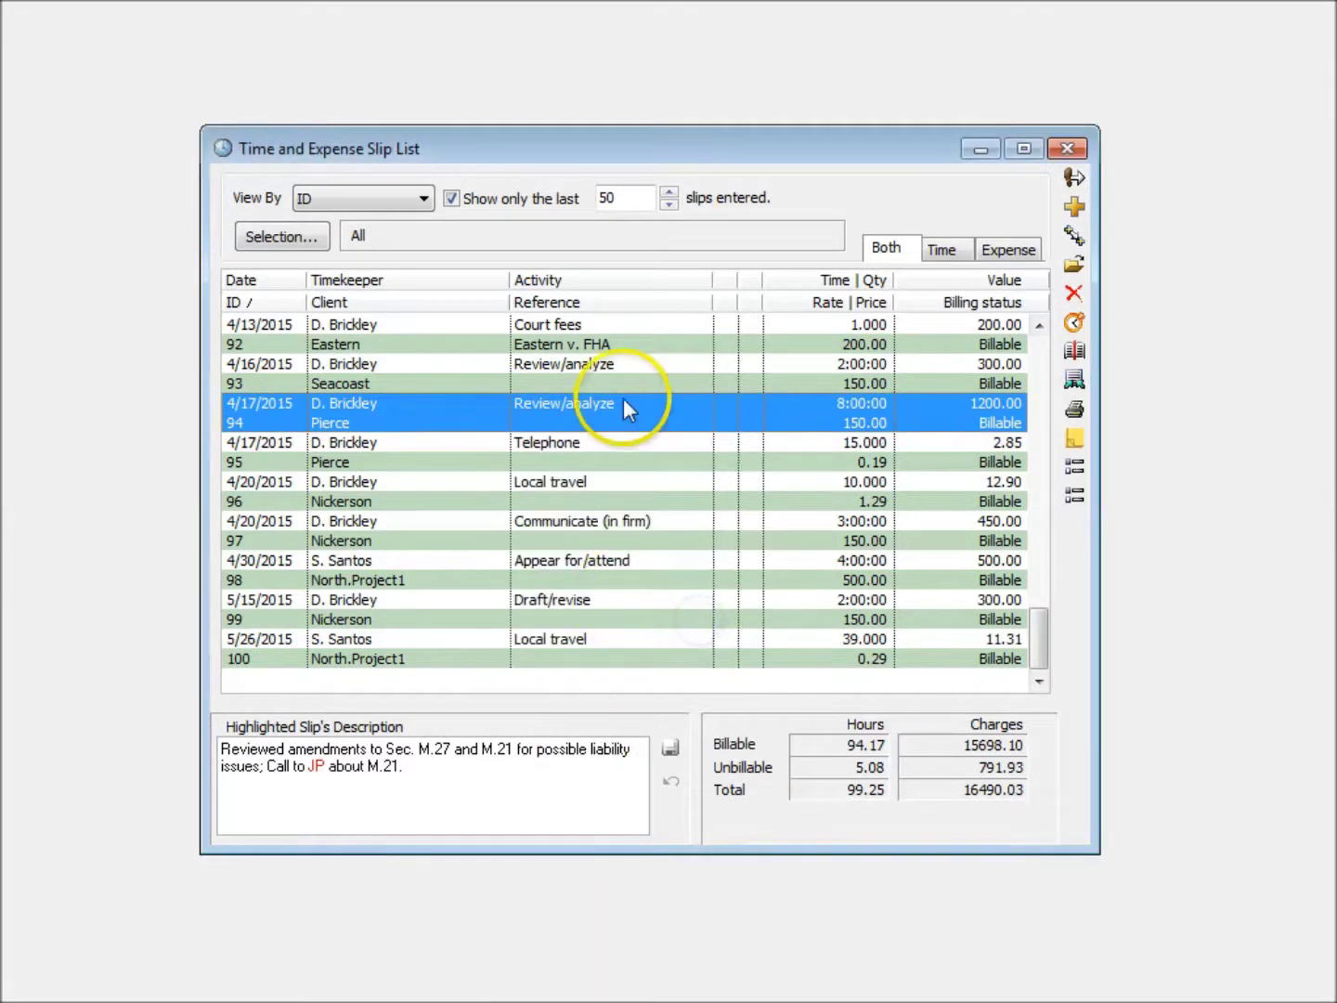
double_click(606, 199)
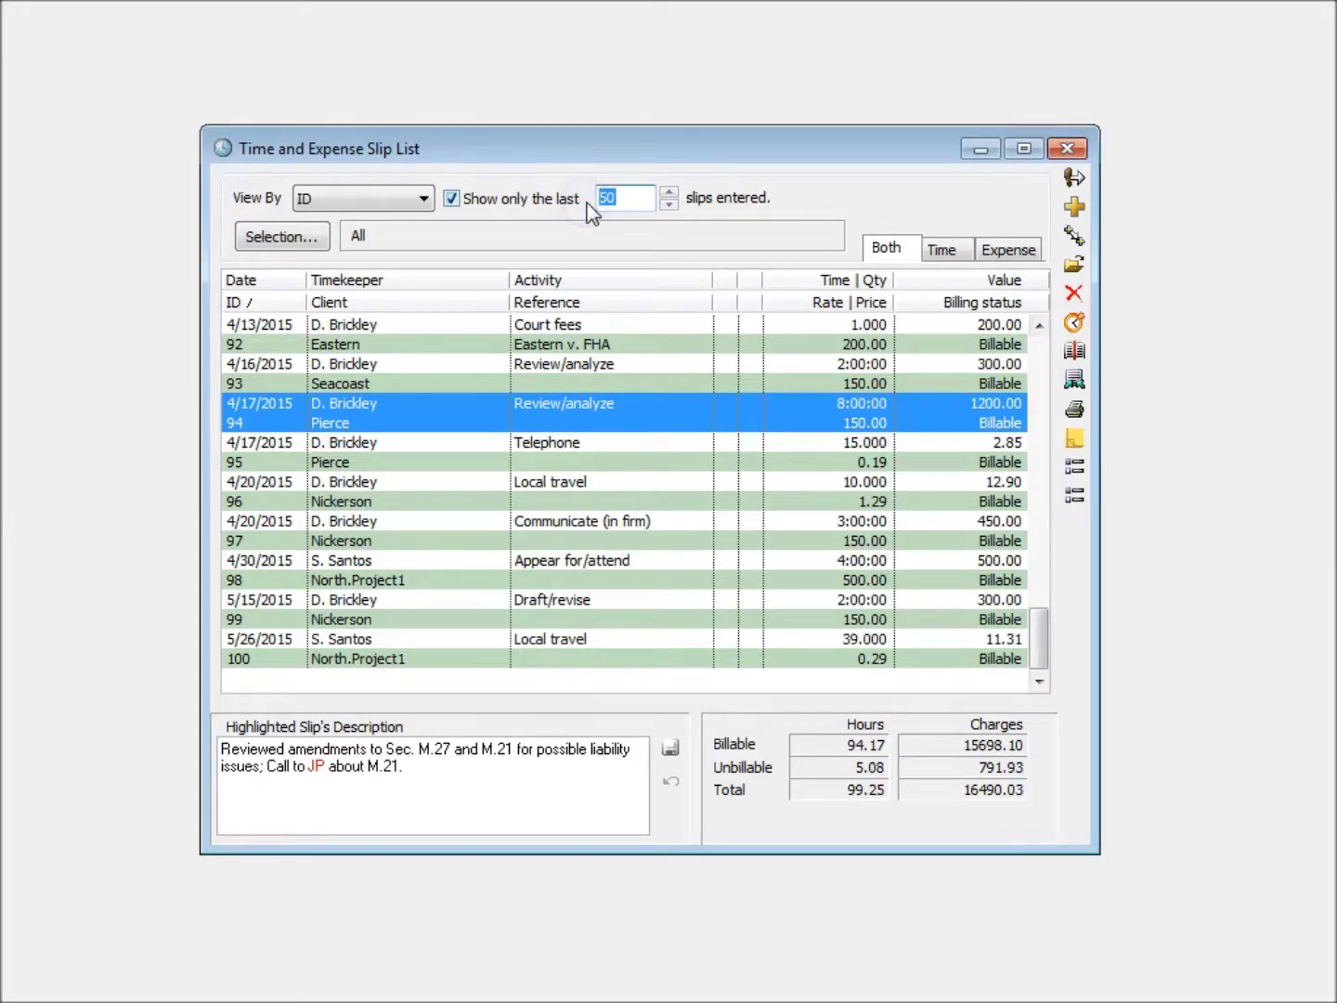
type("40")
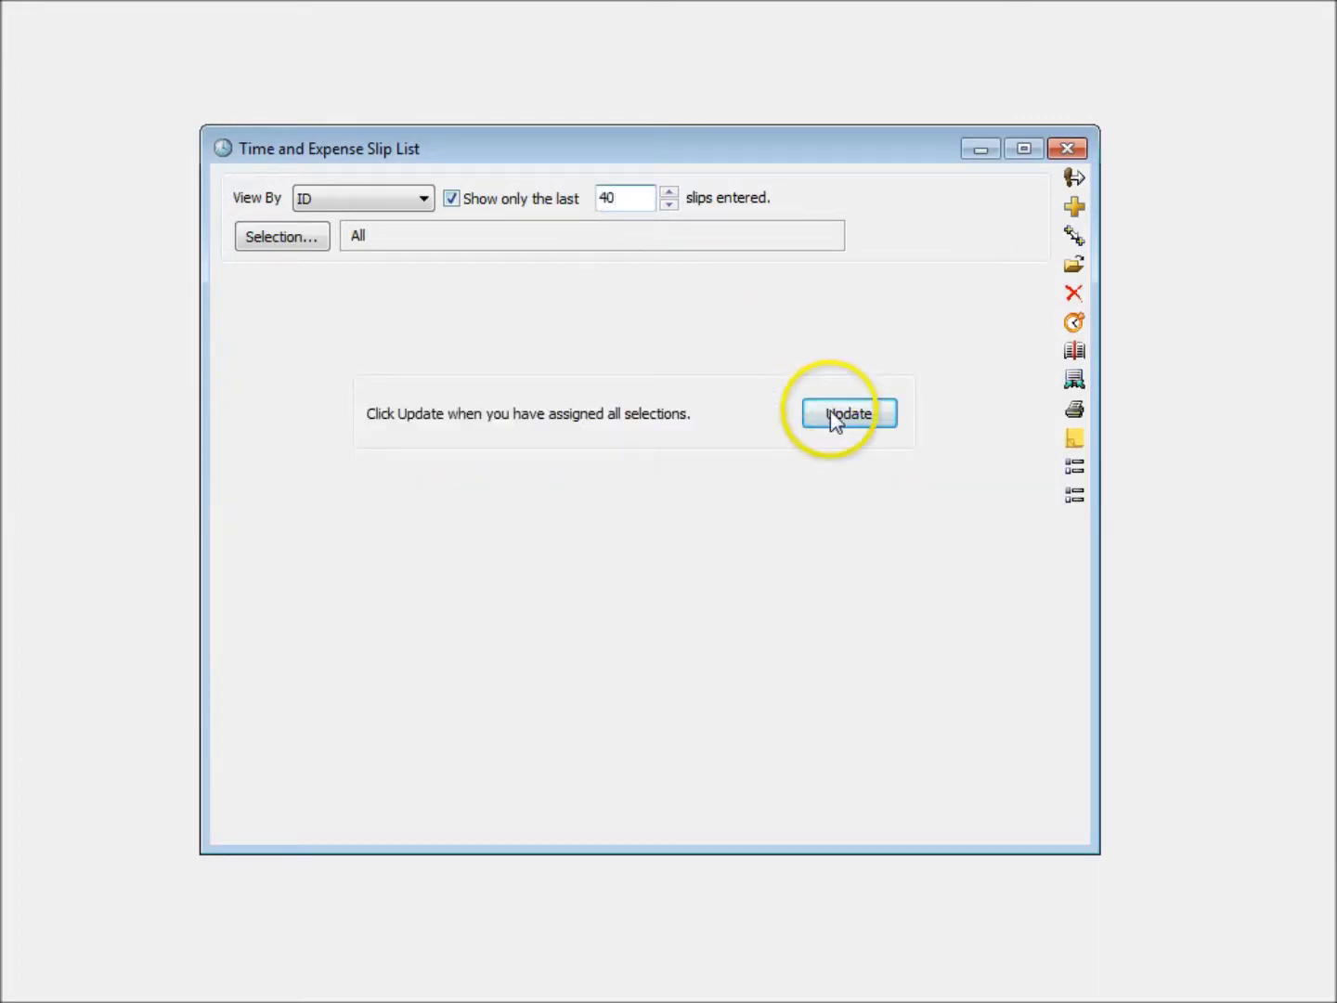
left_click(836, 418)
right_click(628, 425)
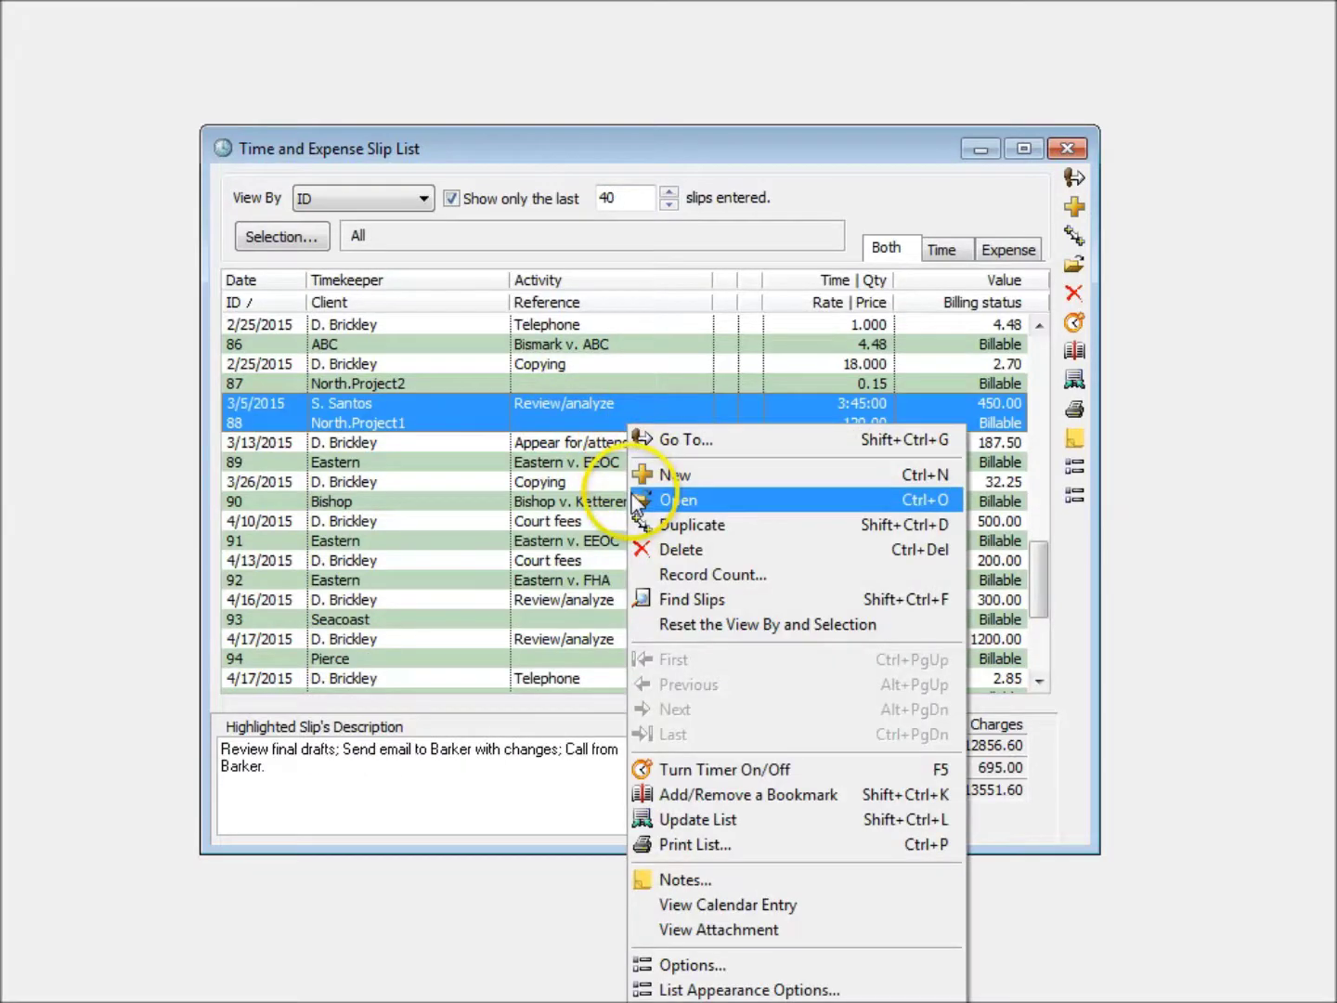
left_click(679, 573)
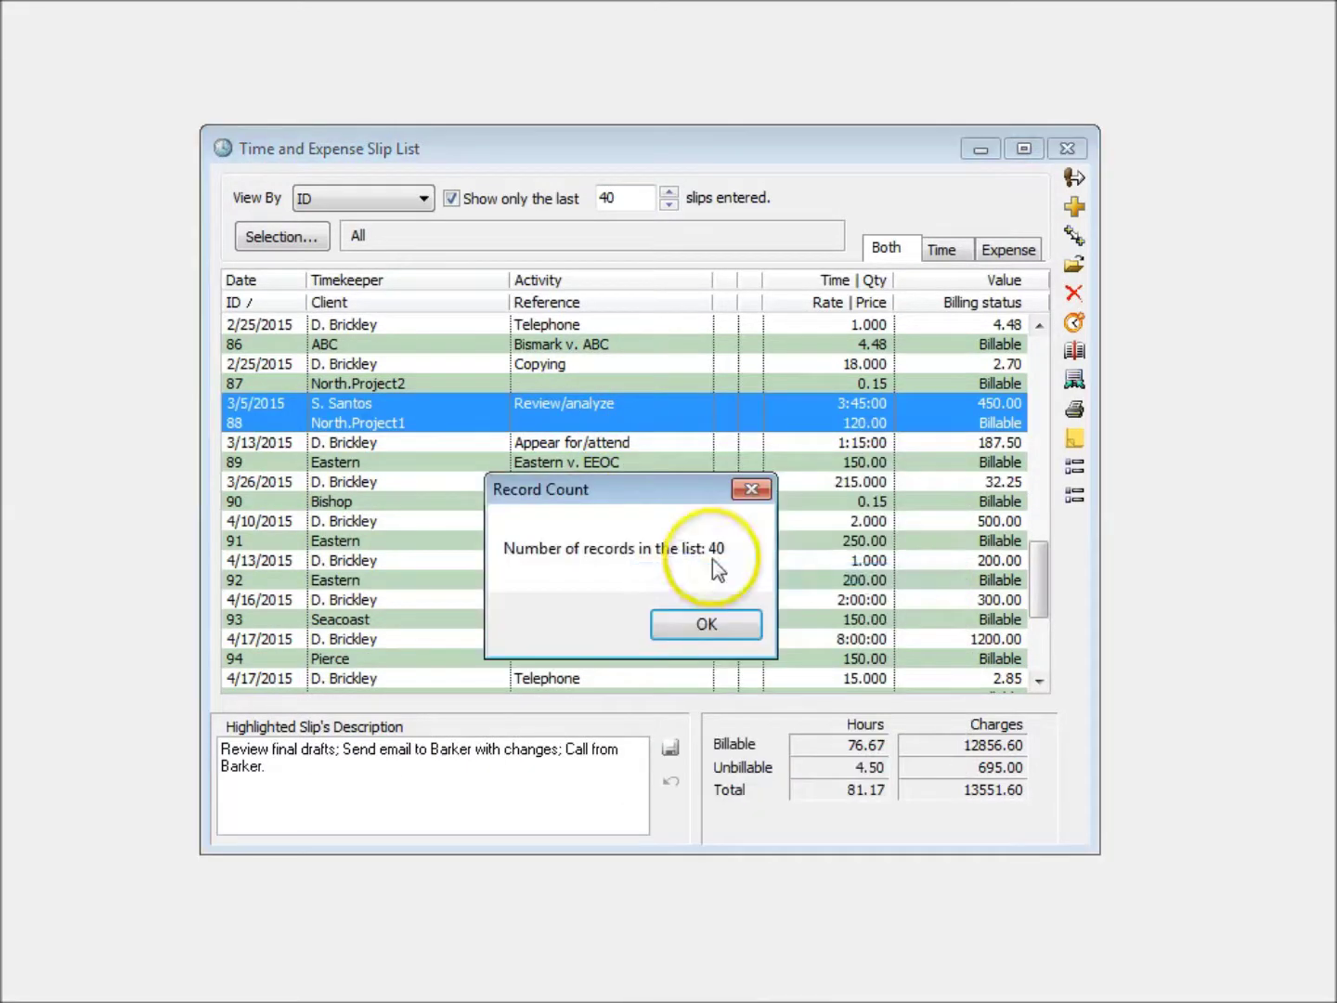
left_click(707, 627)
double_click(604, 198)
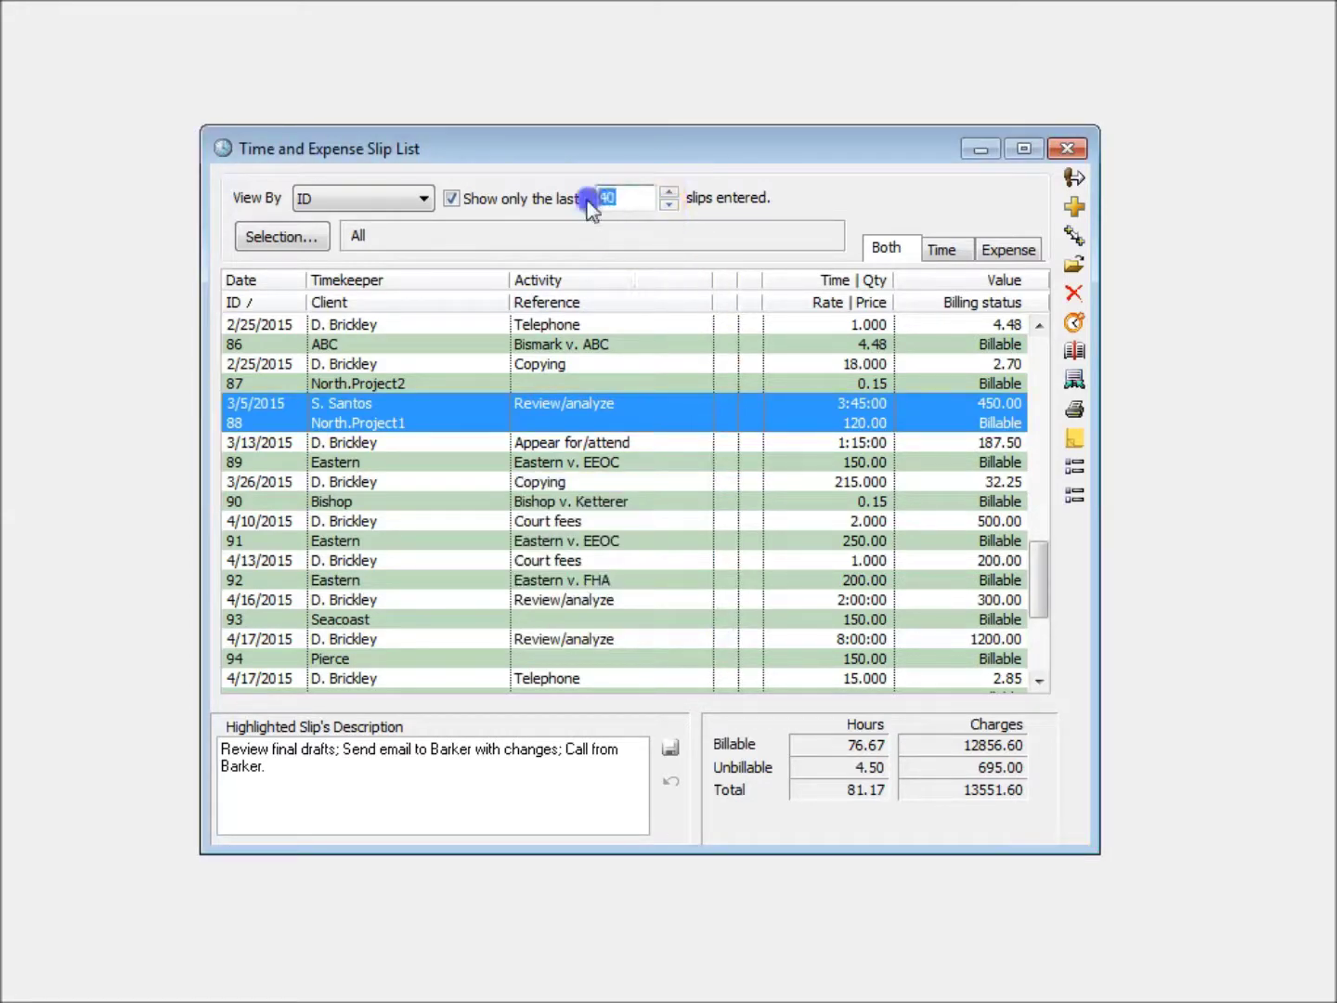
type("50")
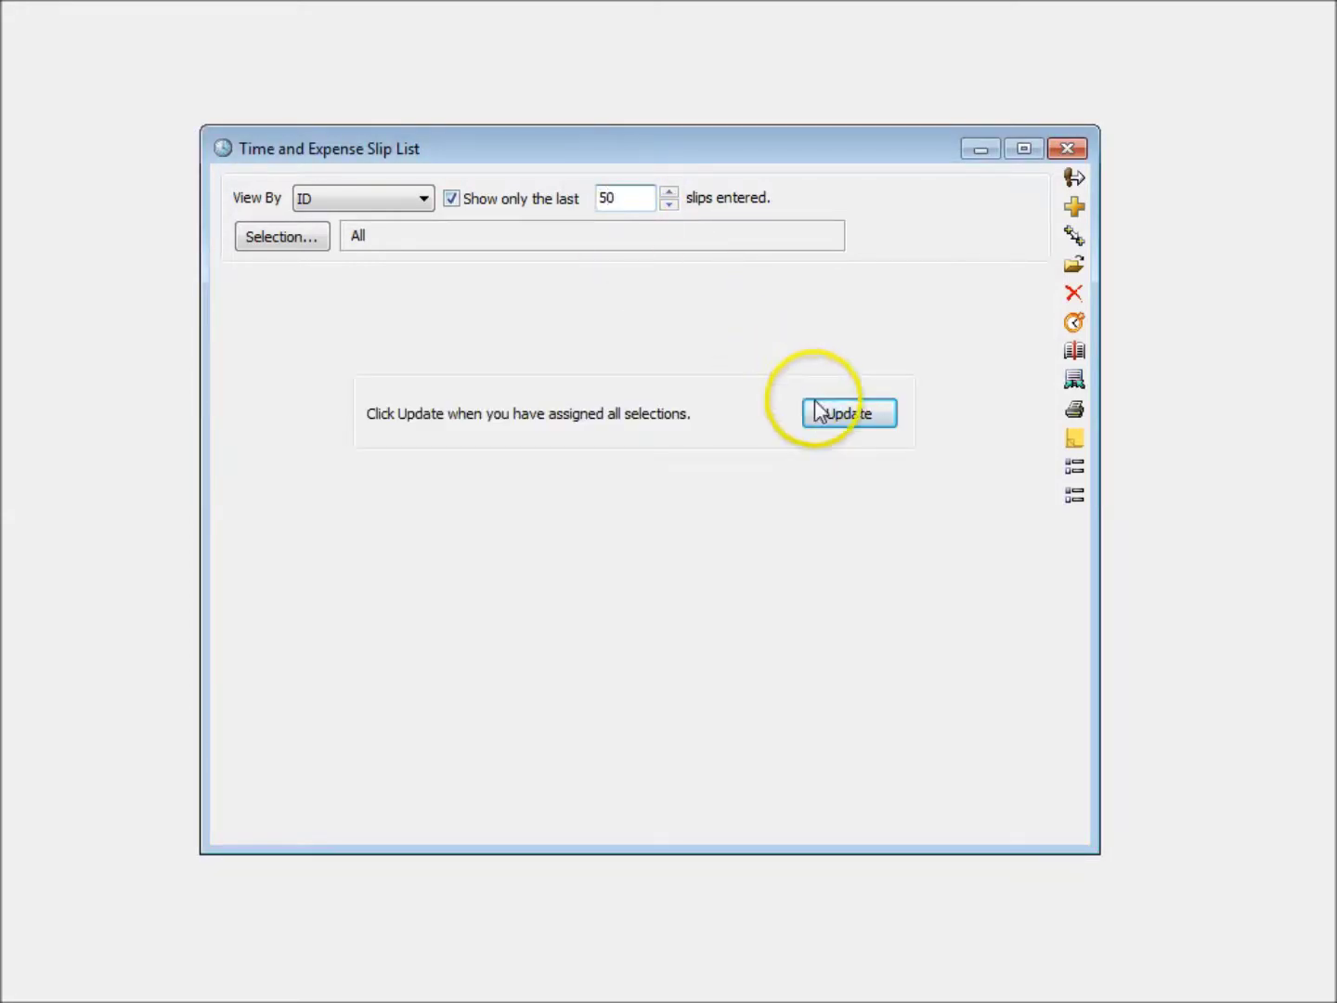
left_click(829, 415)
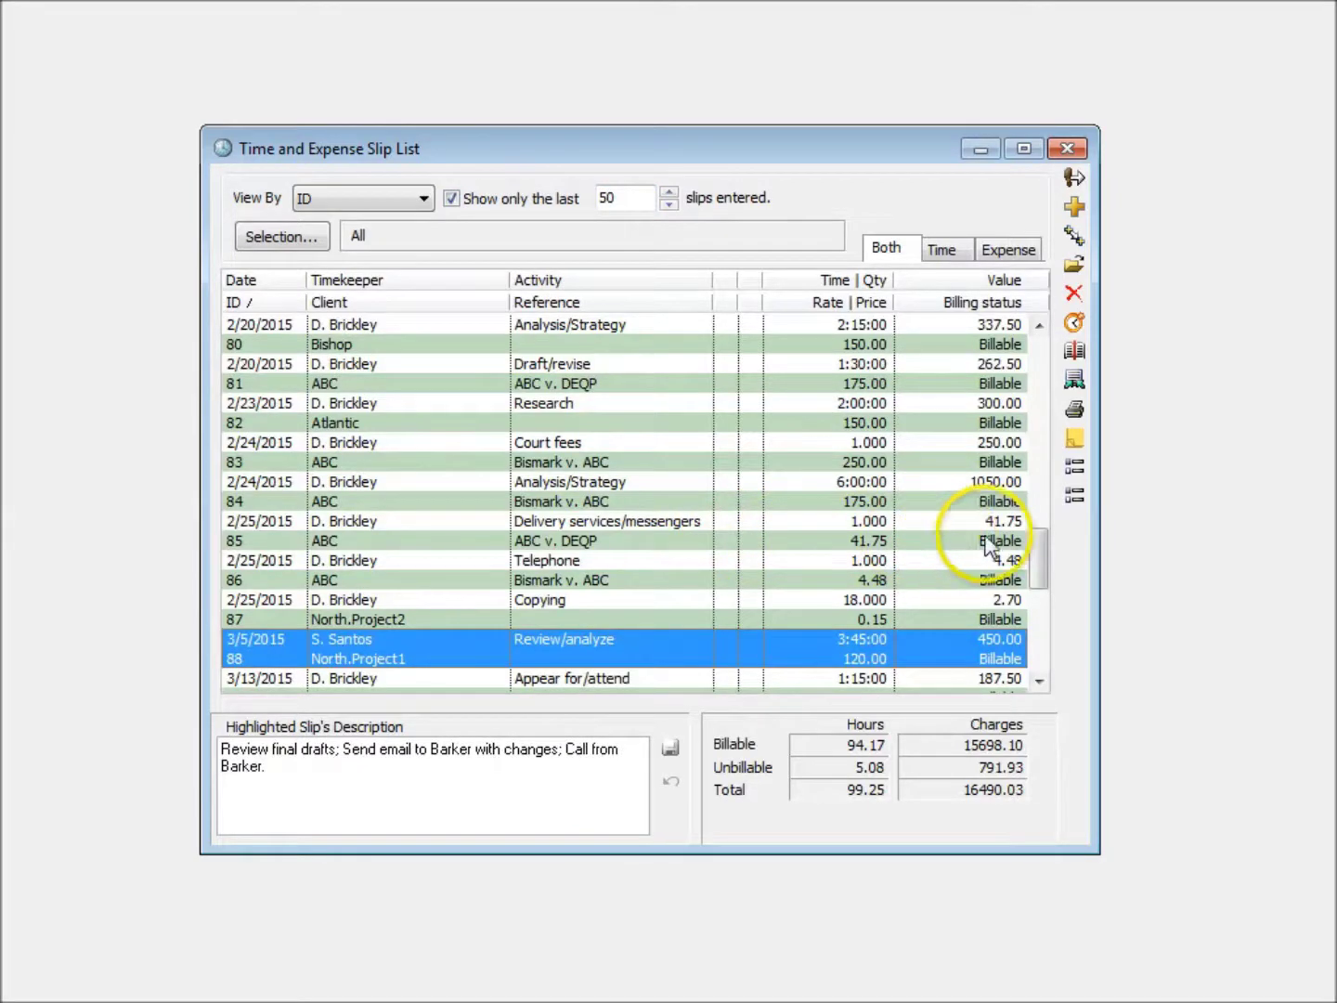
Step: Uncheck Show Description under Hide and Show Areas to hide the description area
left_click(1074, 495)
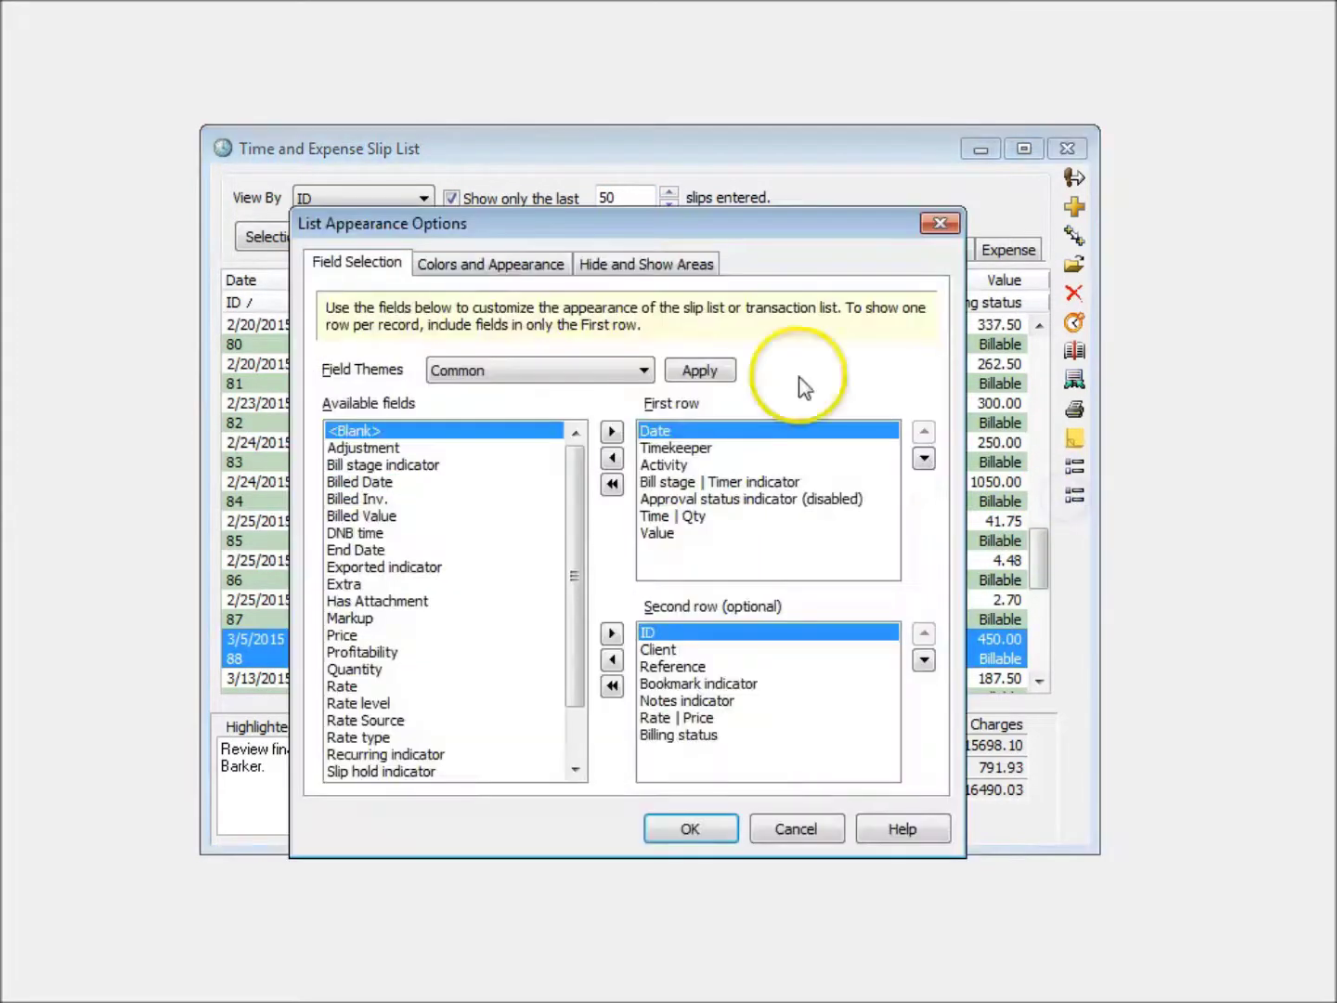
left_click(687, 270)
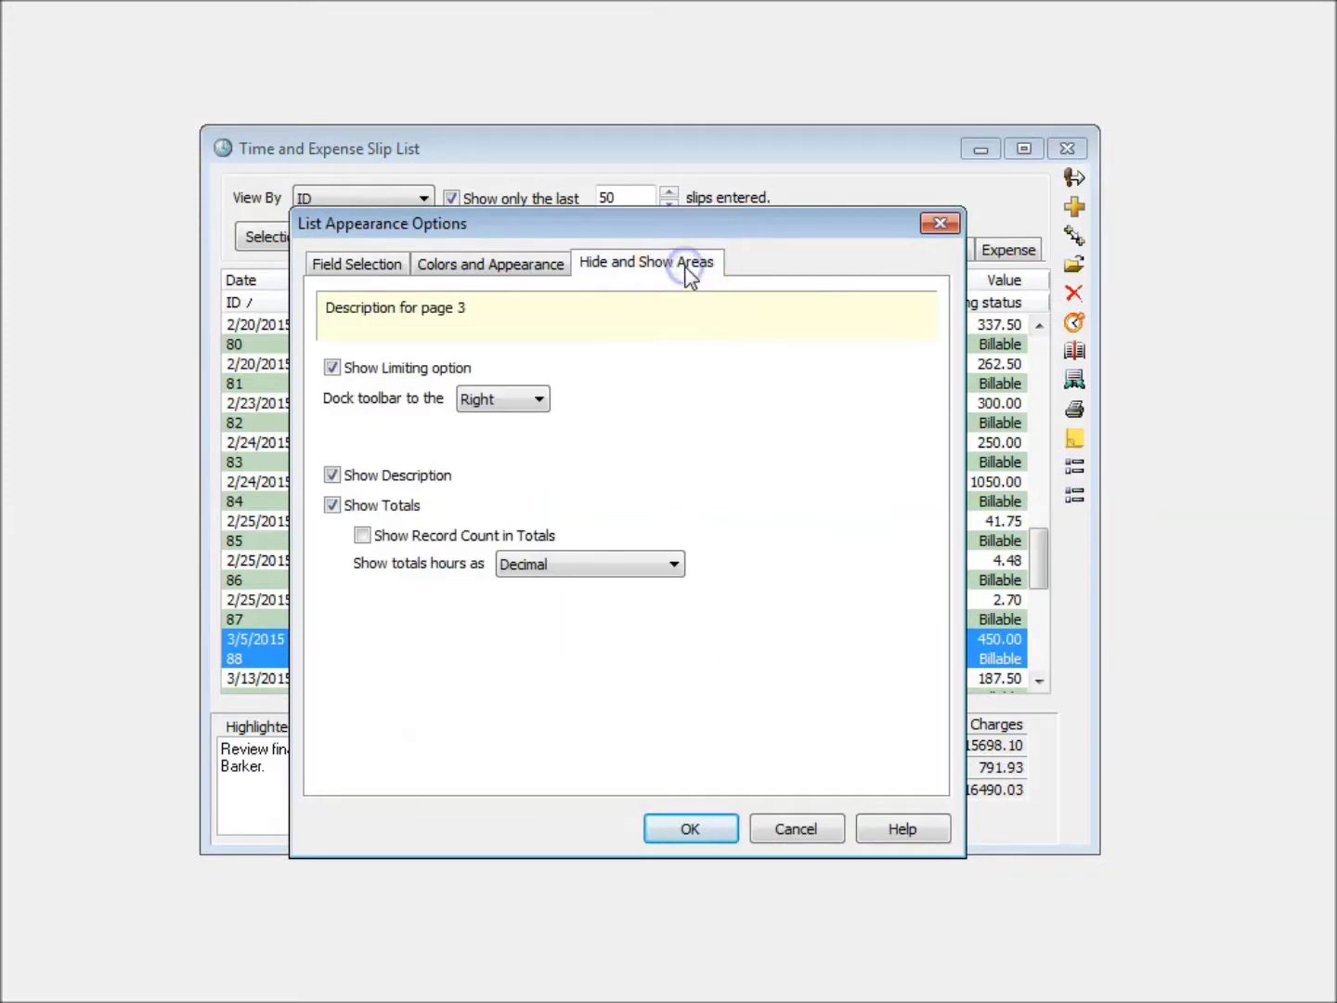
left_click(331, 476)
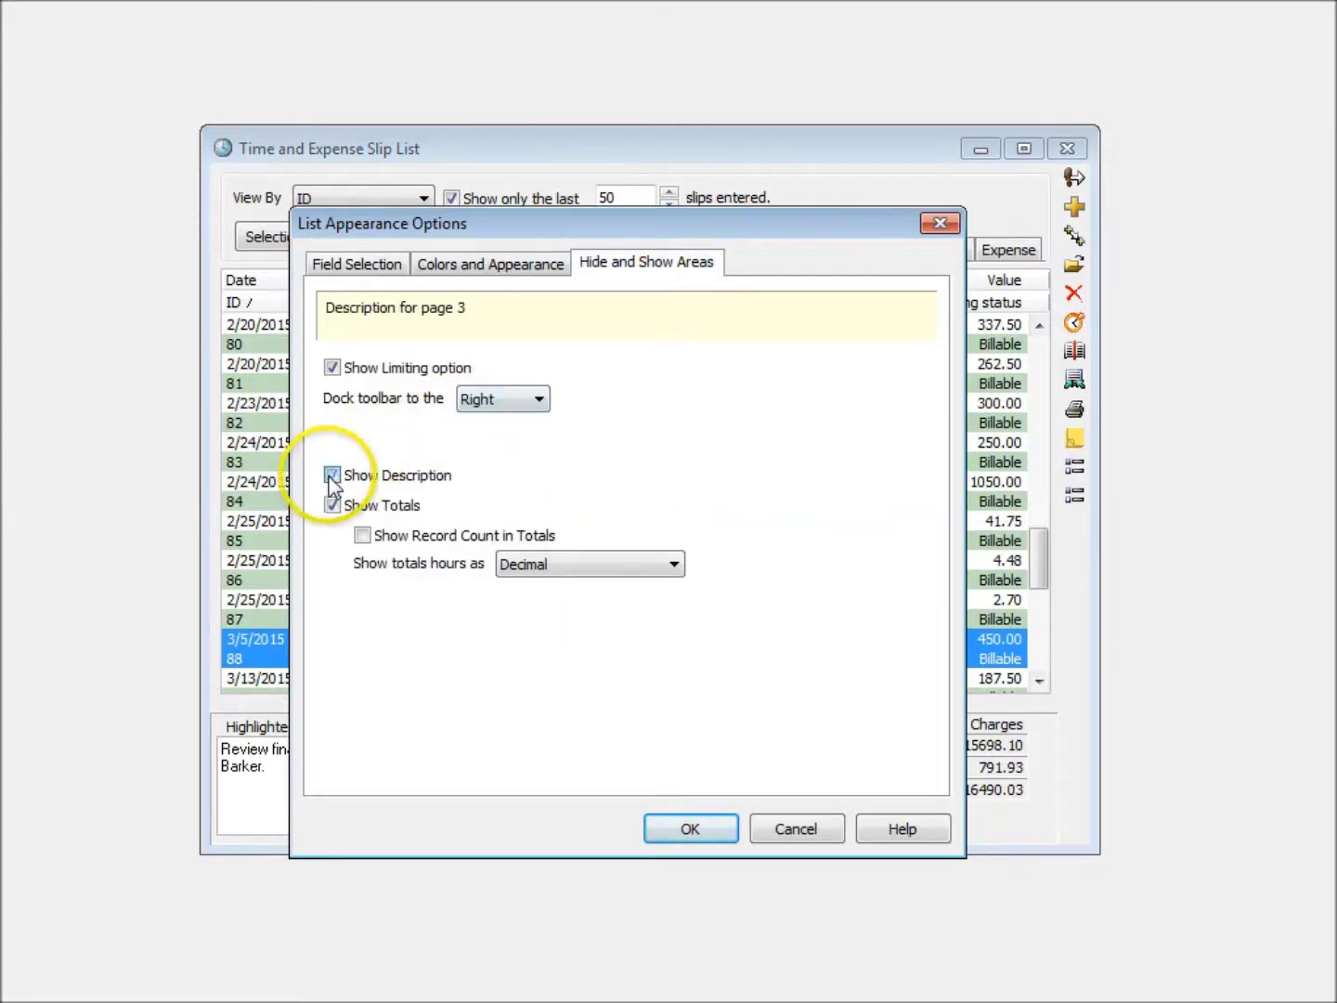
left_click(674, 829)
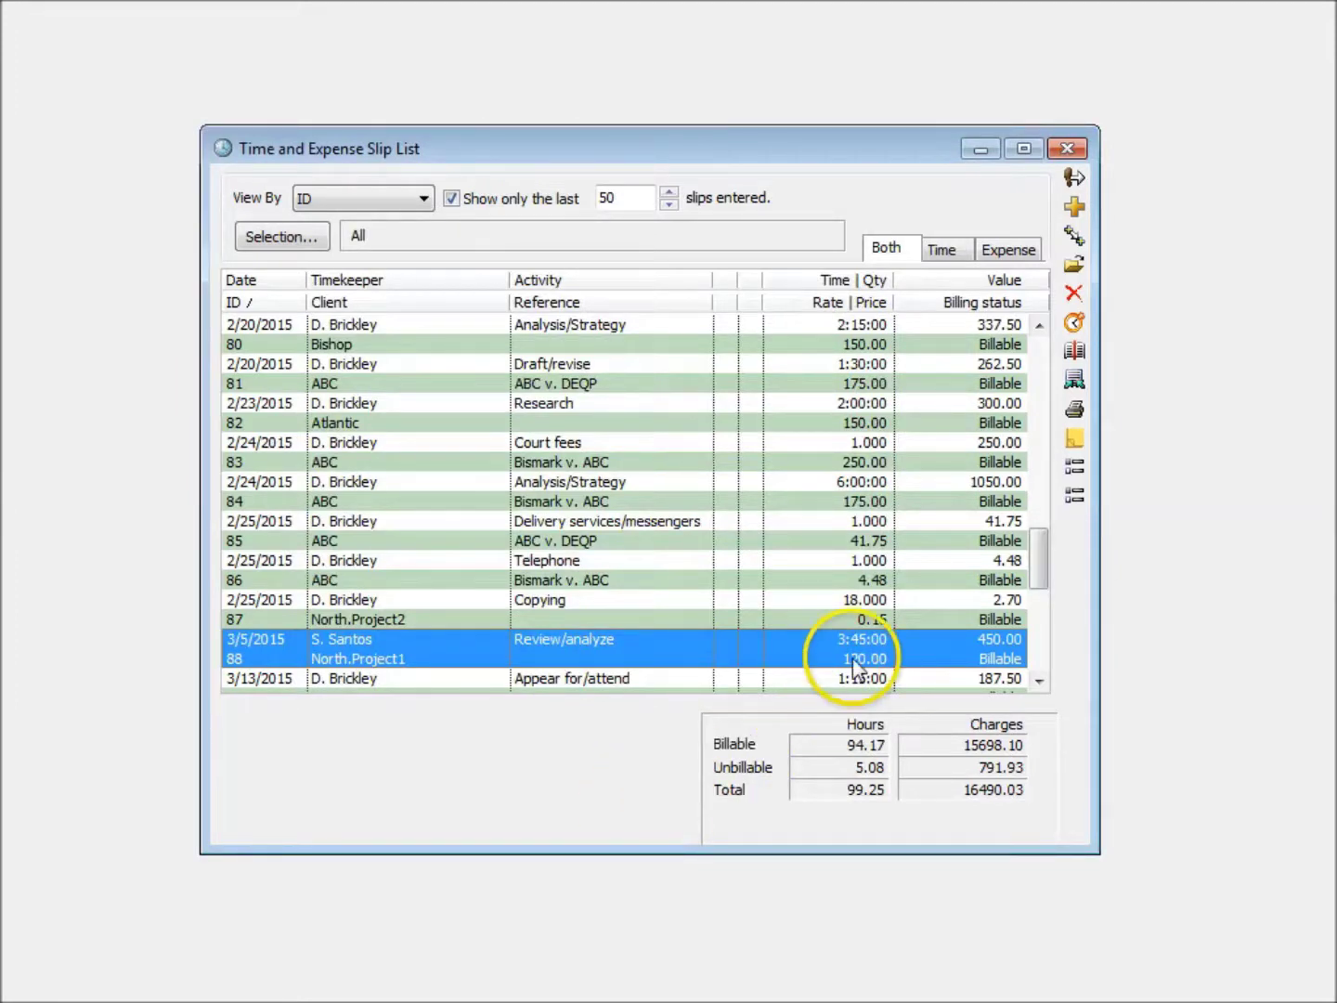
Step: Select slips 86, 84 and 83 to review the list without descriptions
left_click(841, 609)
left_click(820, 585)
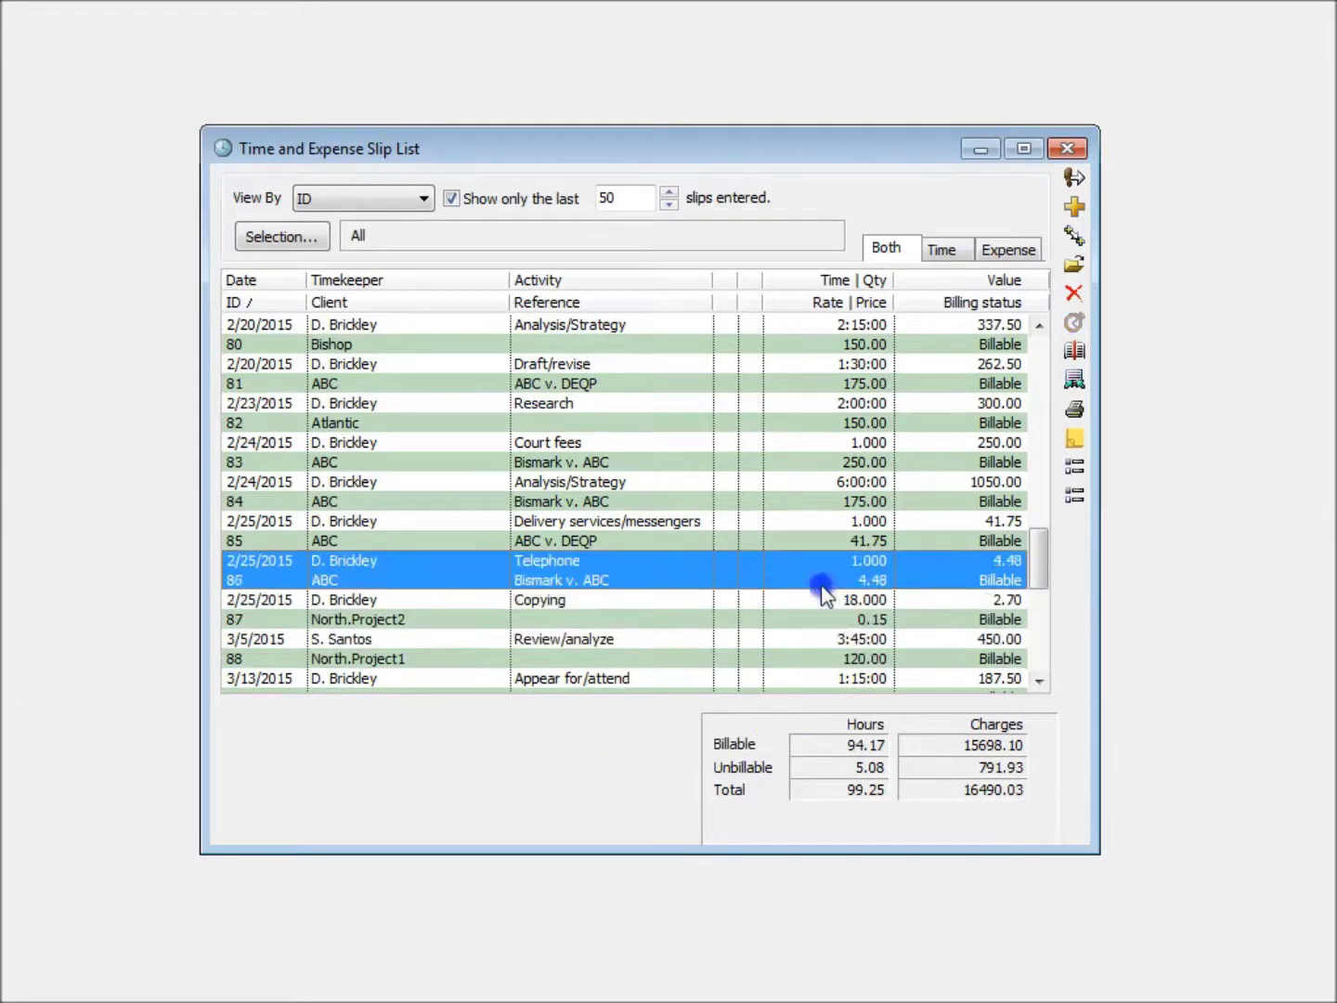
left_click(802, 539)
left_click(795, 498)
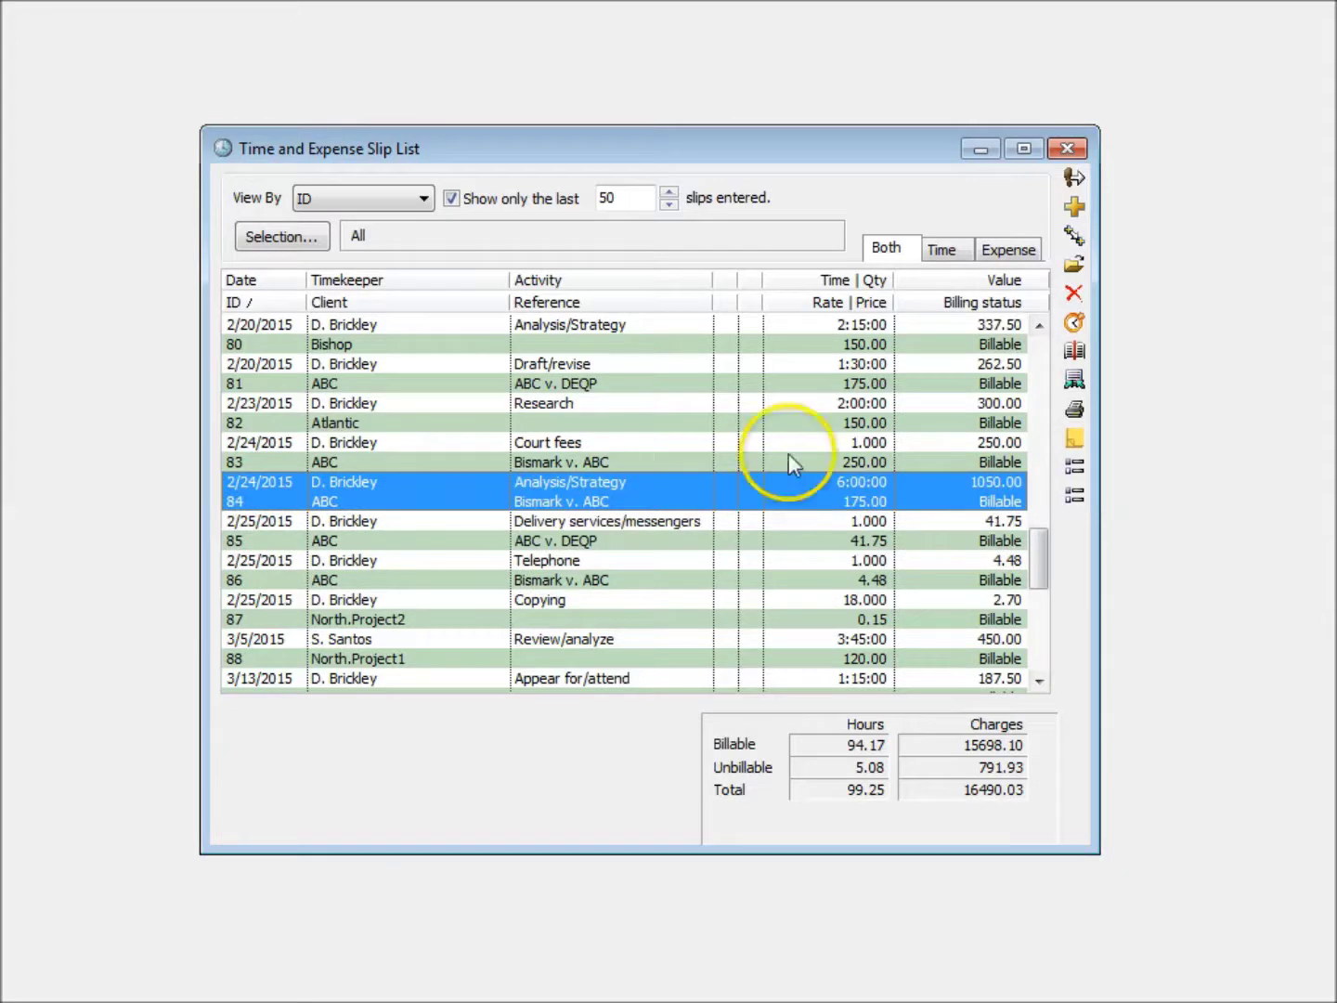
left_click(790, 458)
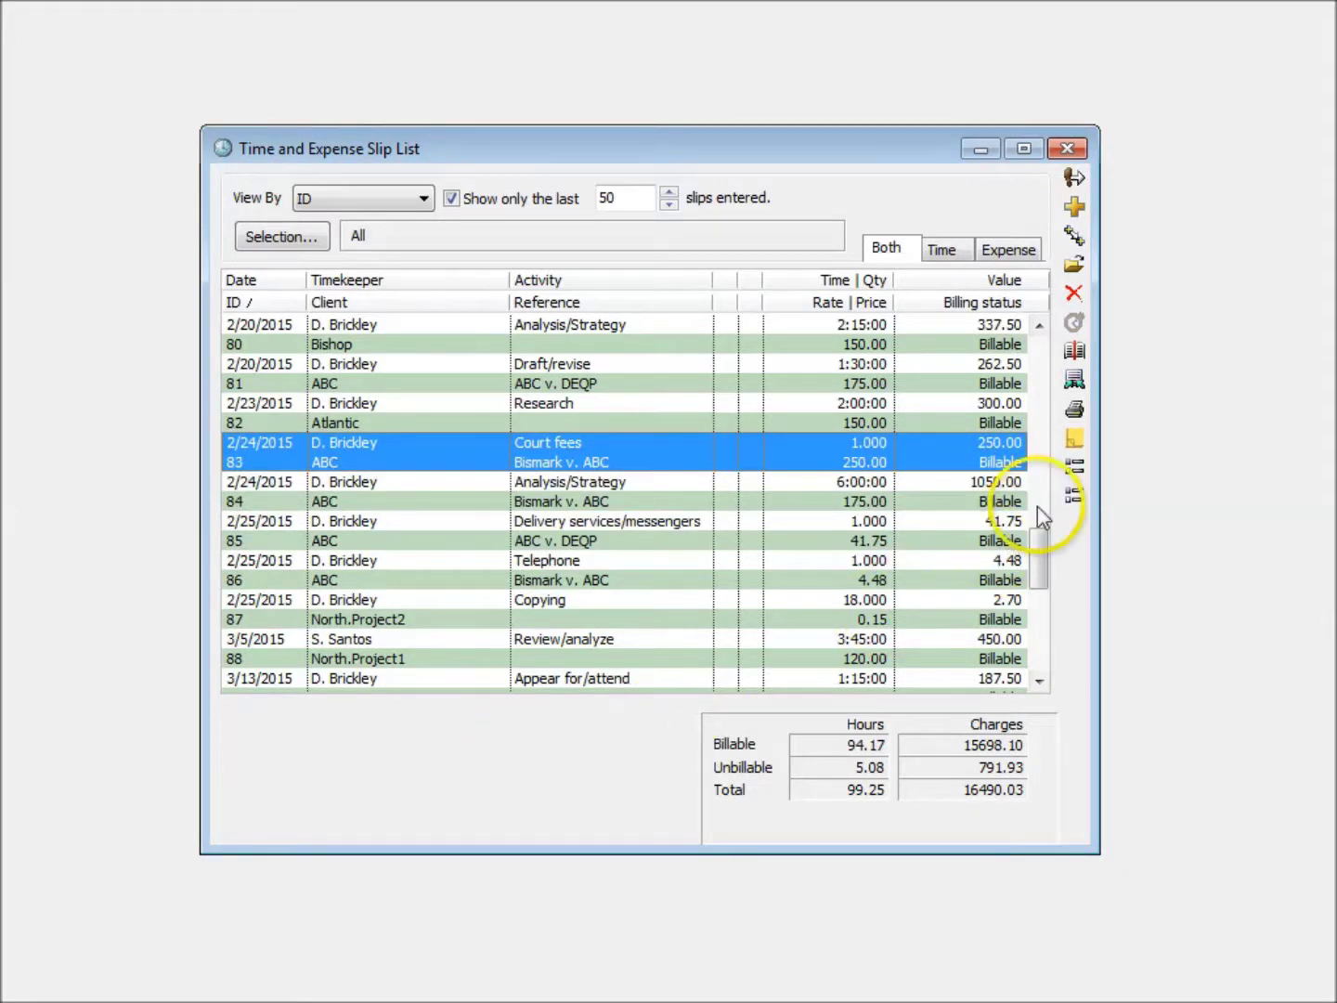
left_click(1074, 497)
Step: Uncheck Show Totals under Hide and Show Areas so the list fills the window
left_click(695, 266)
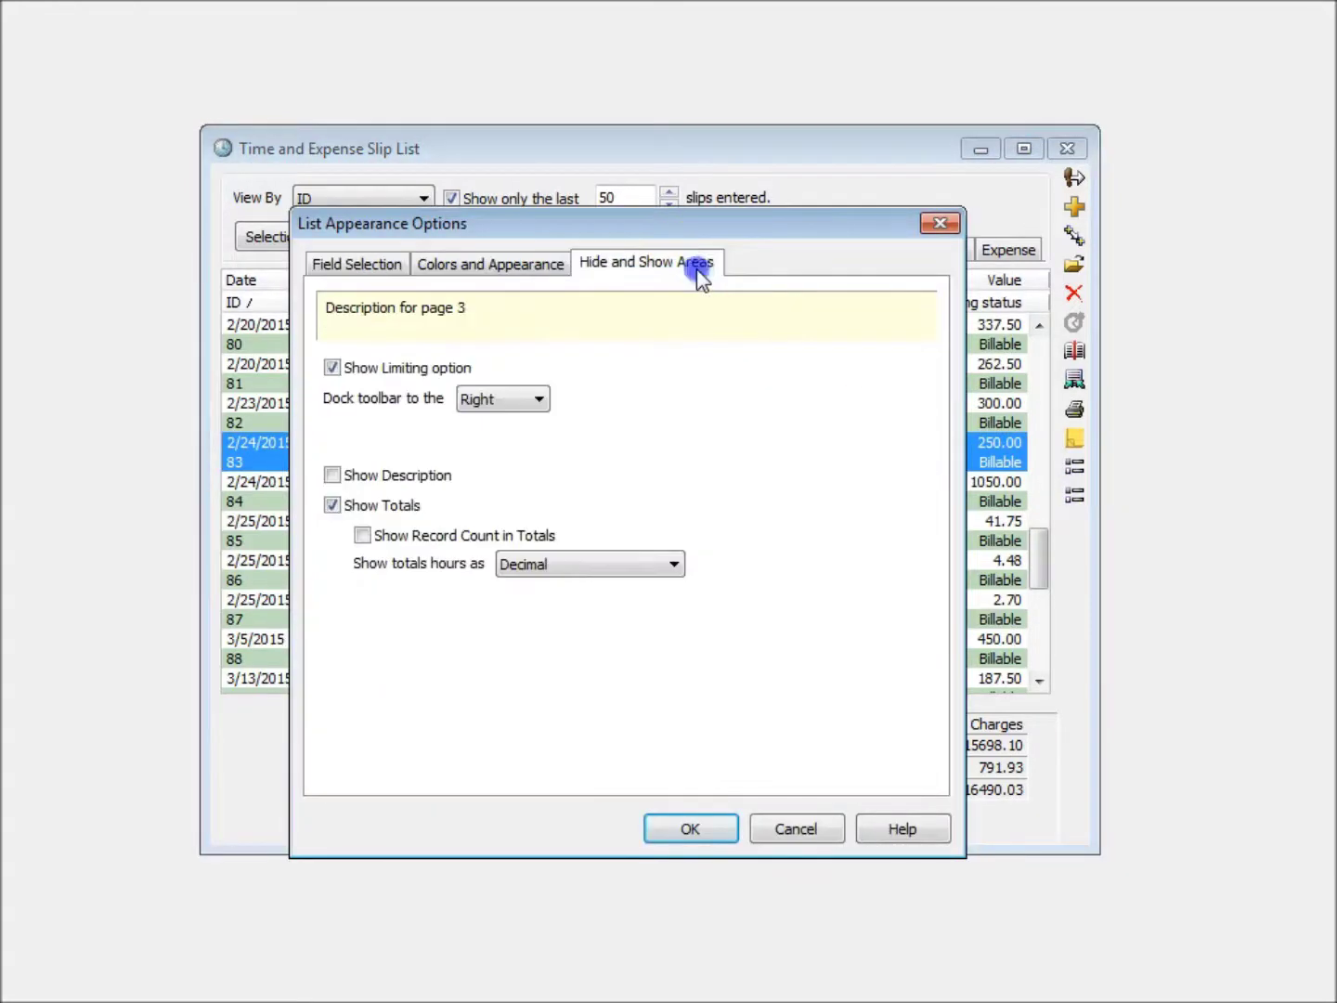
left_click(333, 506)
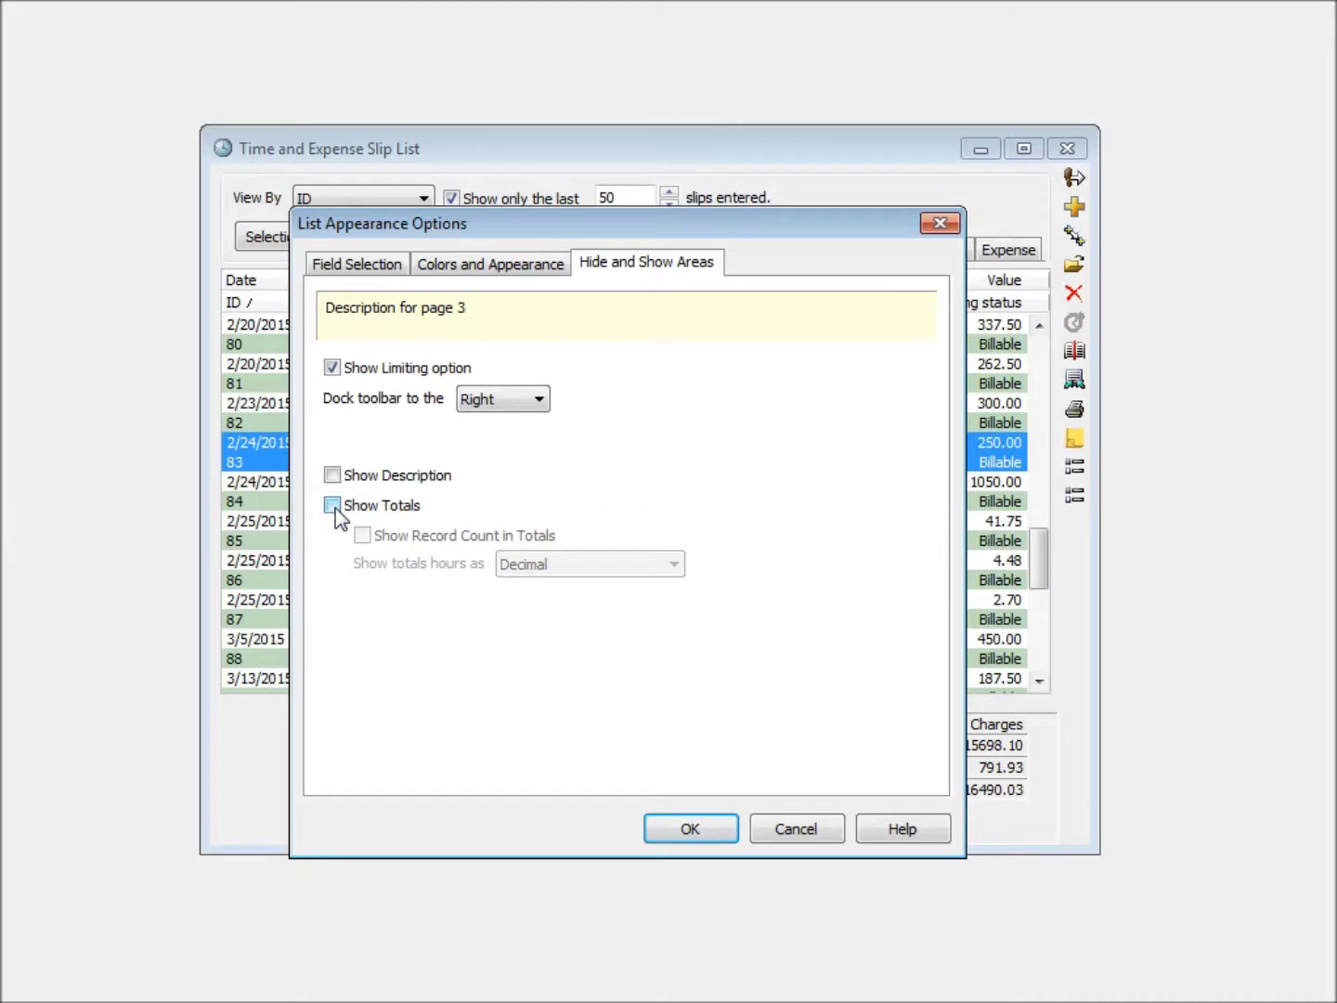
left_click(685, 829)
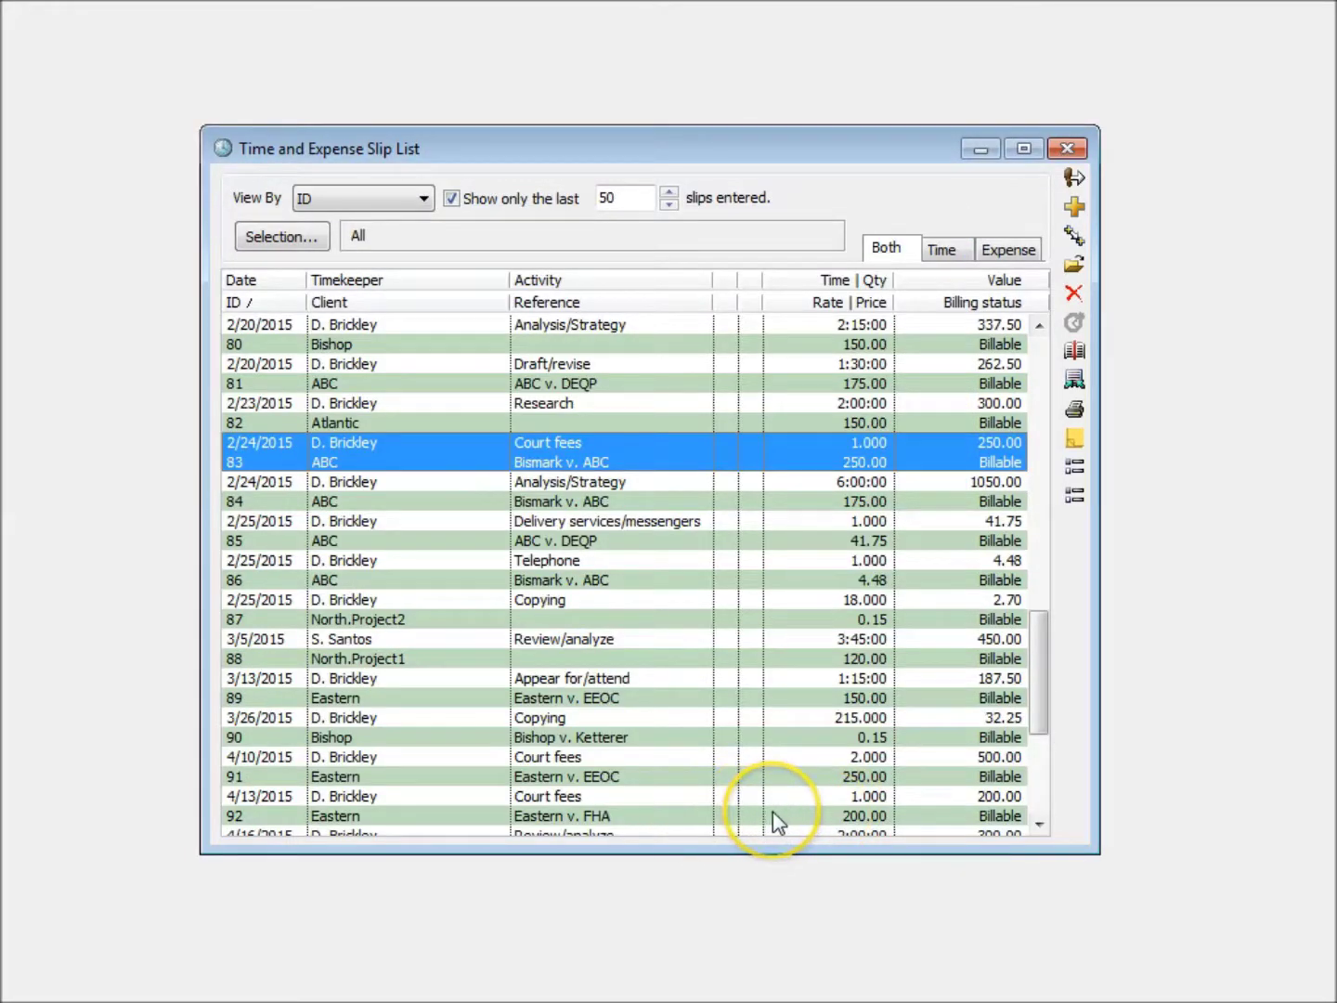
left_click(763, 506)
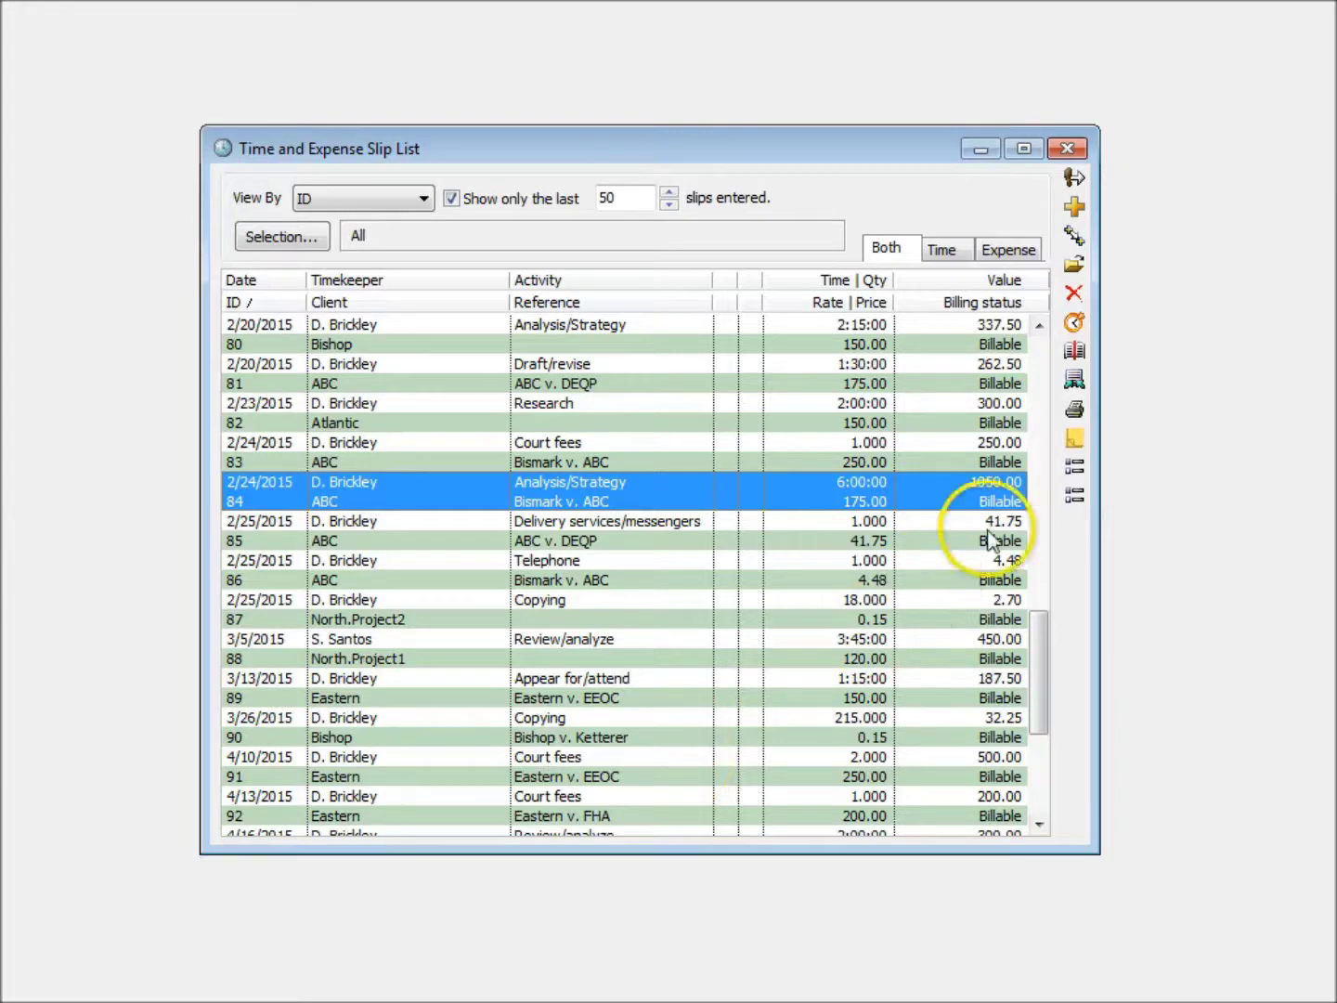
left_click(1075, 495)
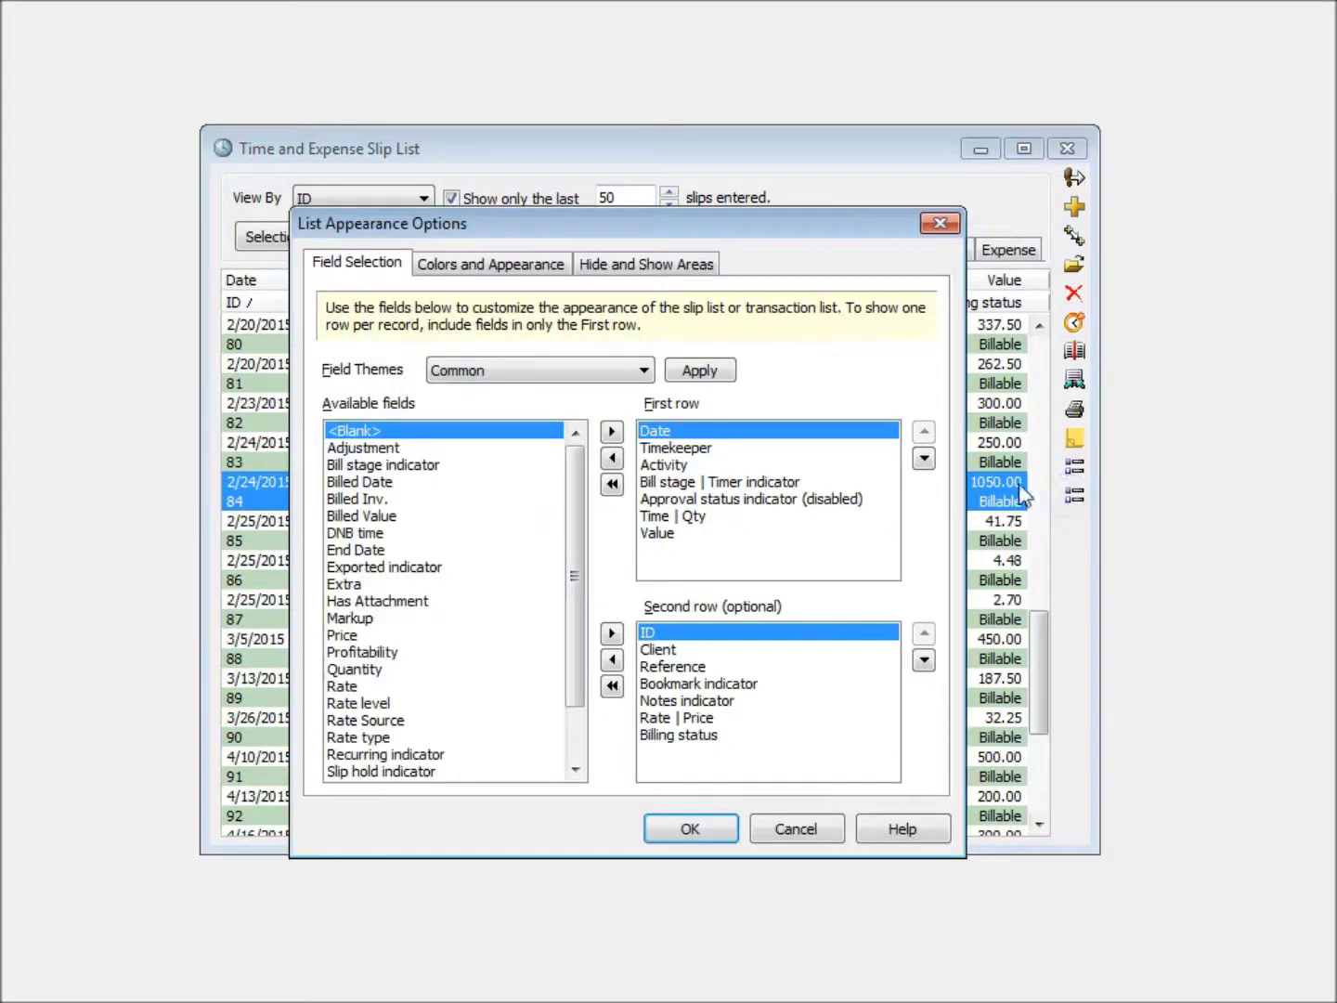
Step: Re-enable totals and descriptions, showing hours as hours, minutes, seconds plus a slip count
left_click(654, 267)
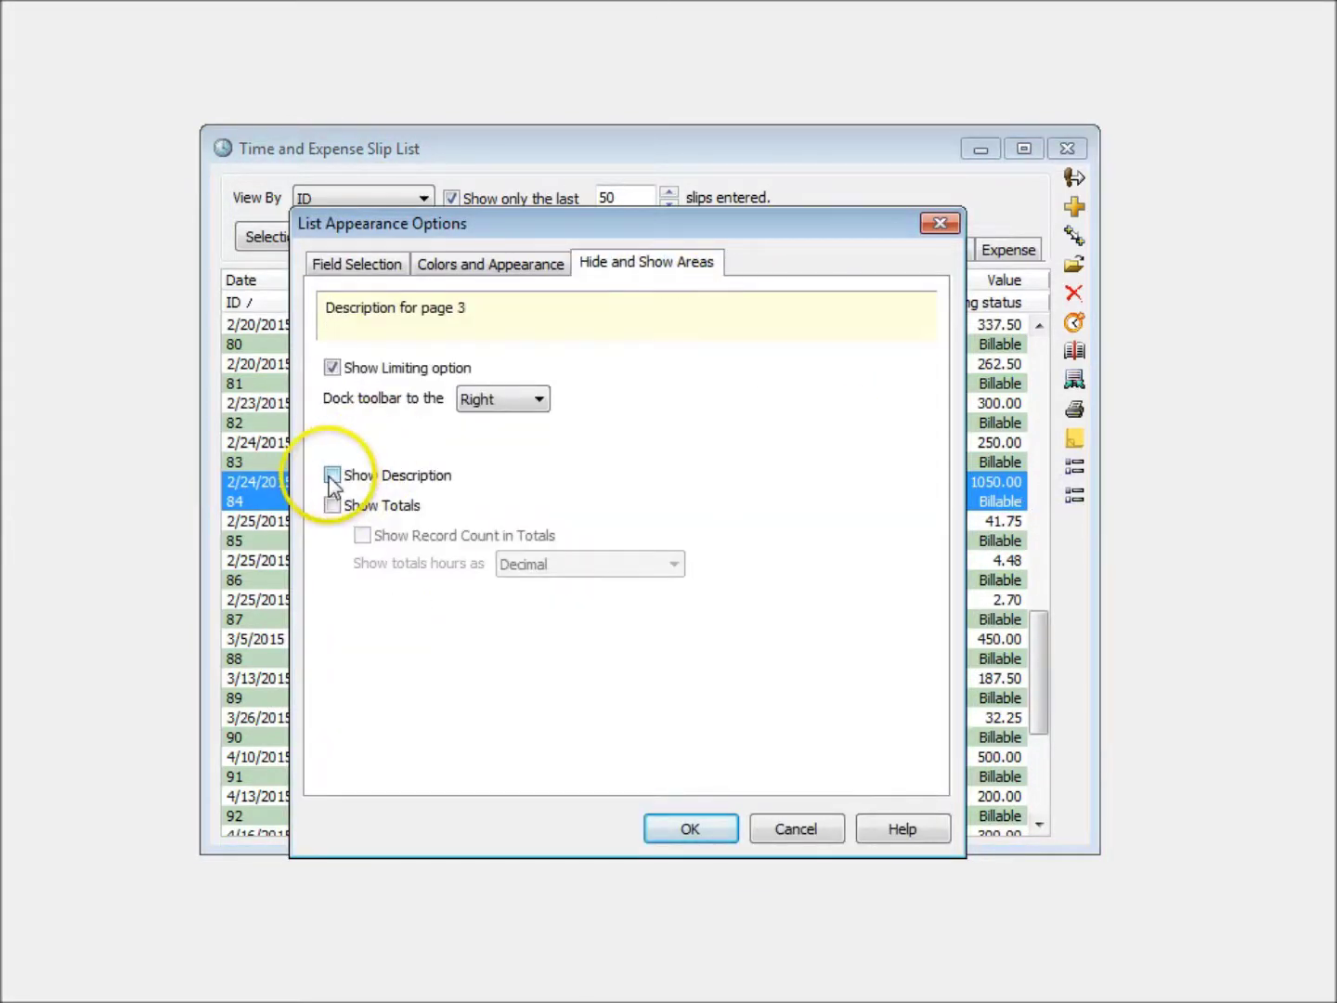
left_click(332, 506)
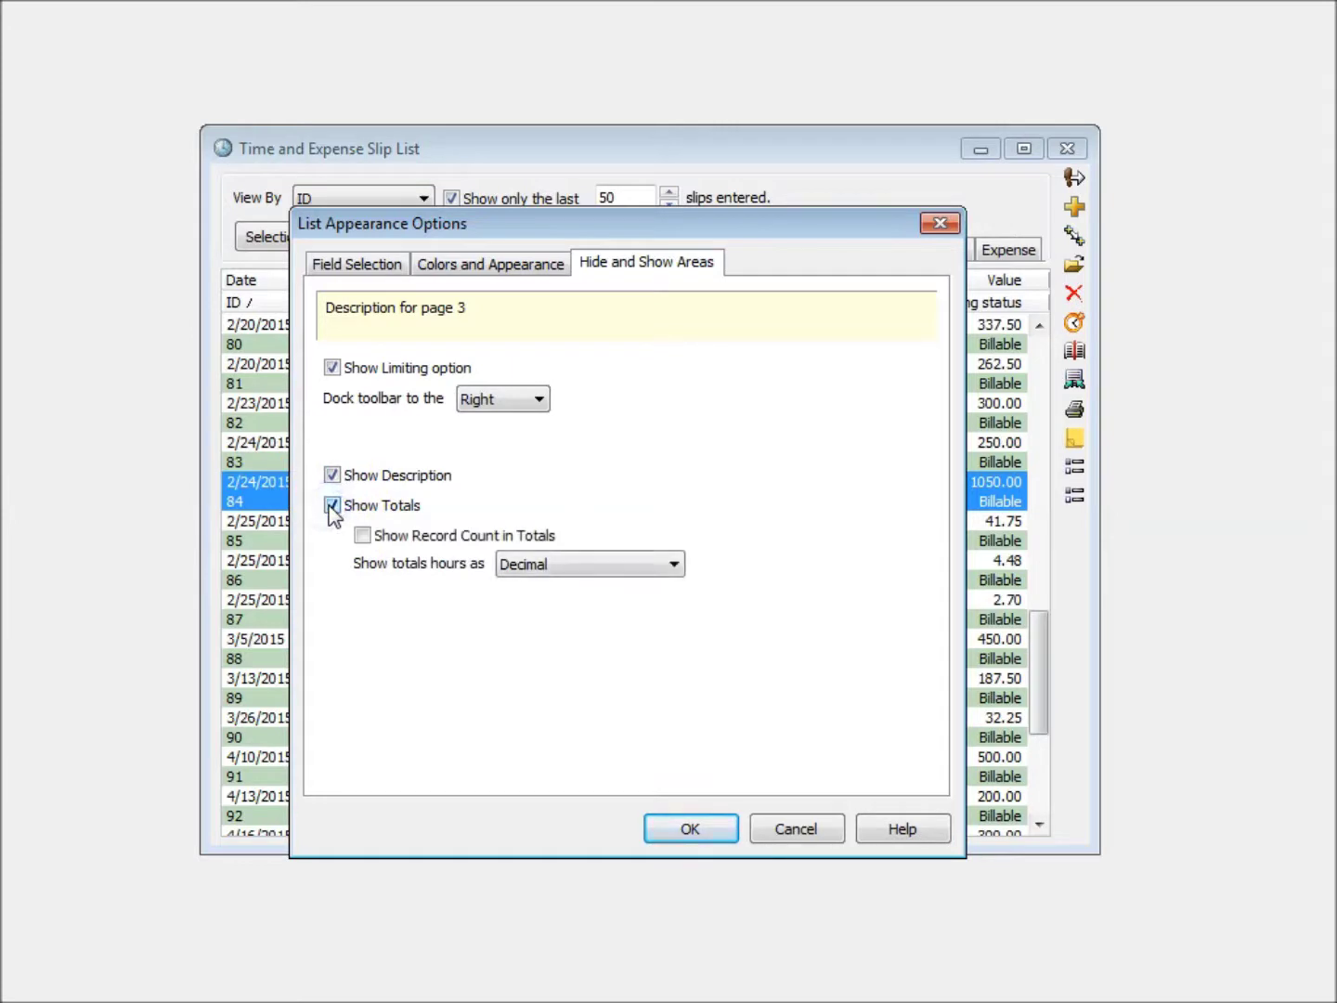
left_click(533, 565)
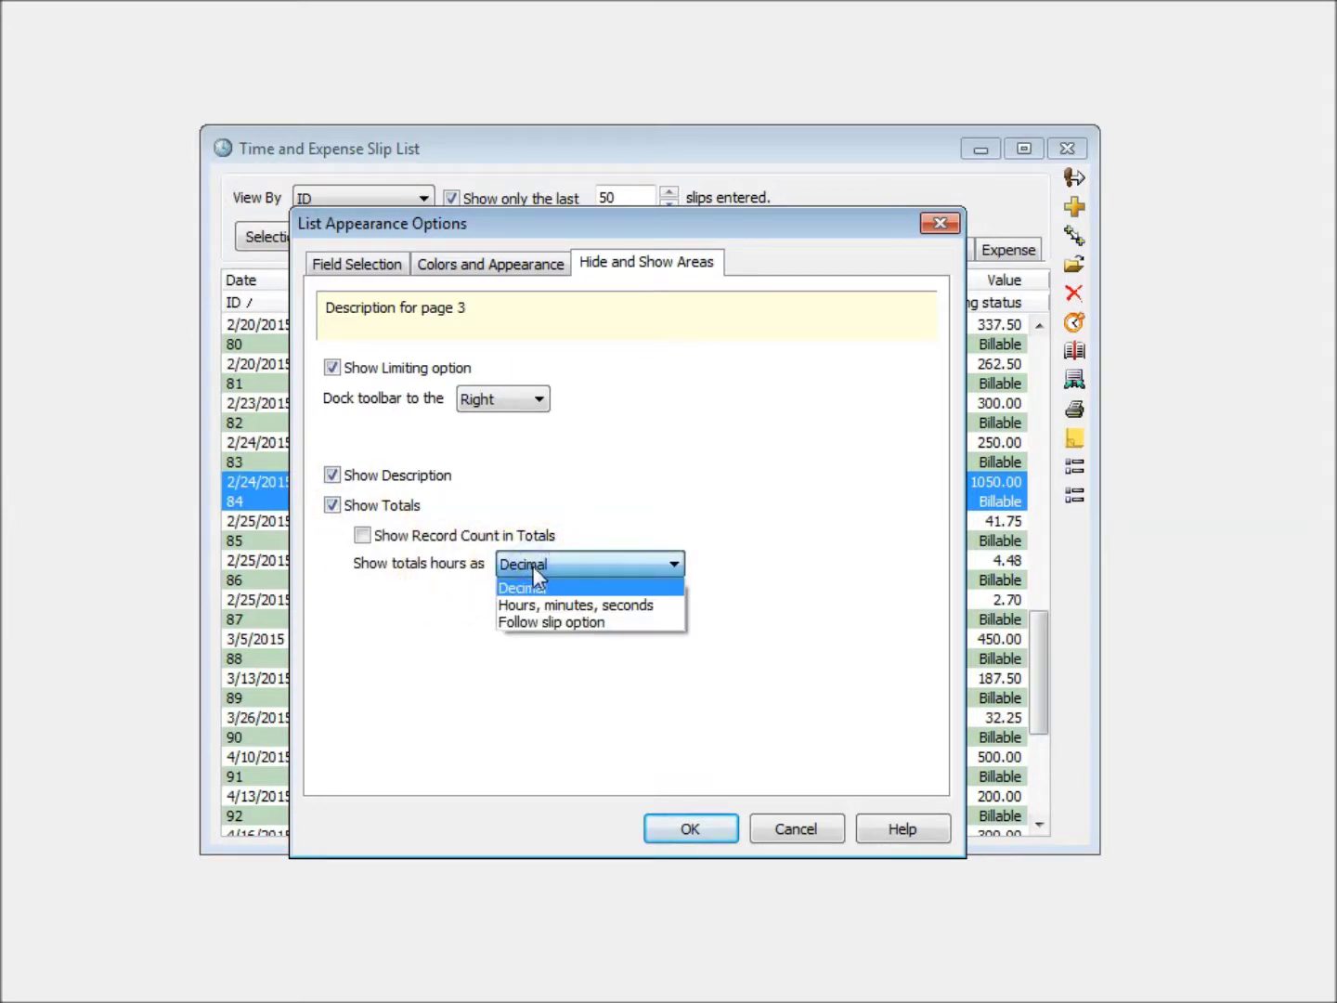
left_click(539, 605)
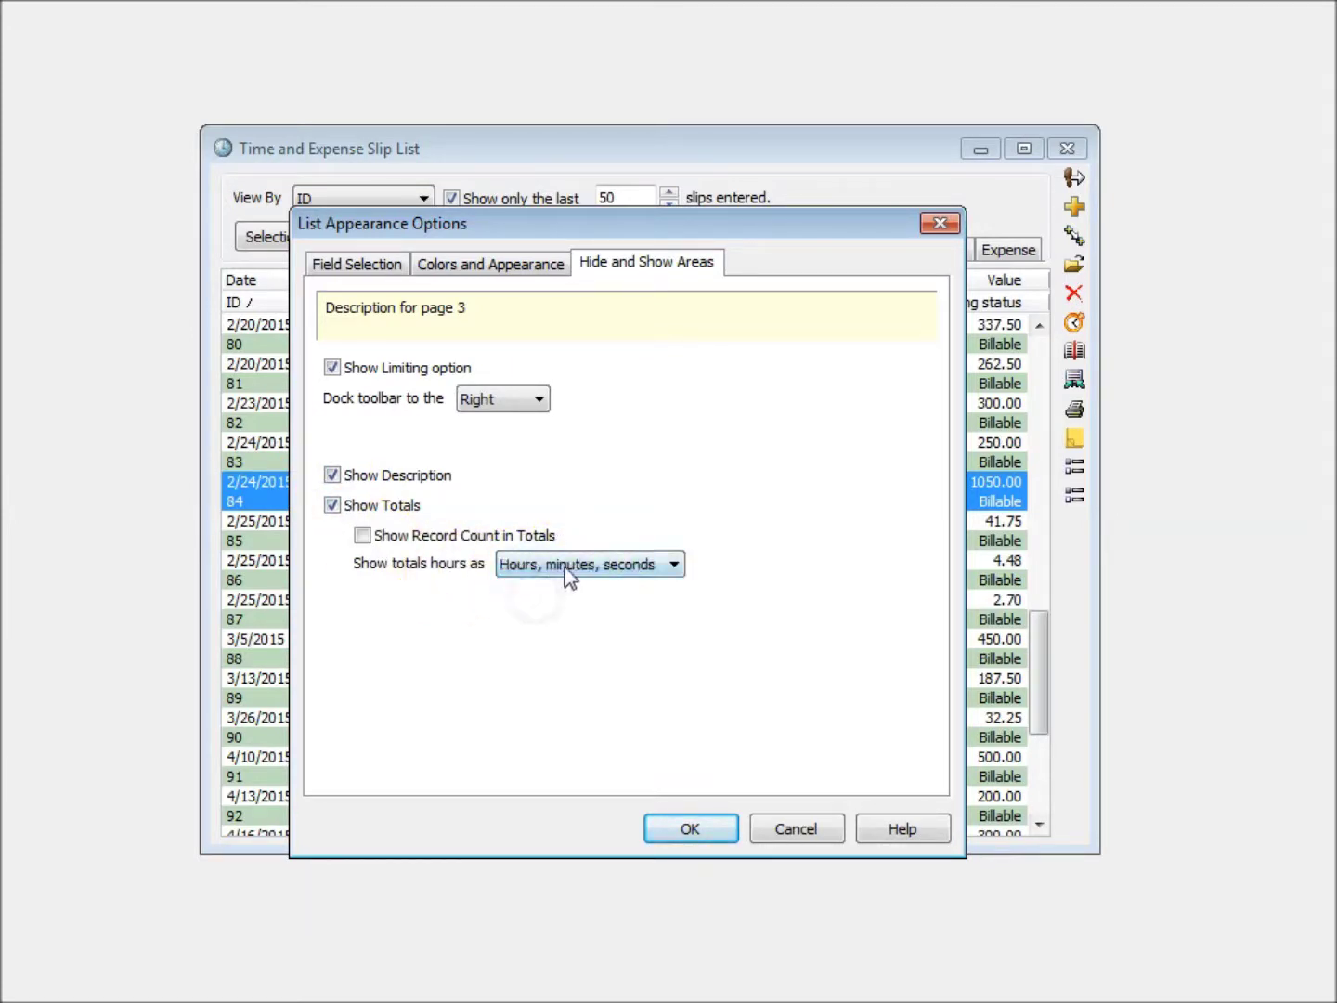
left_click(363, 536)
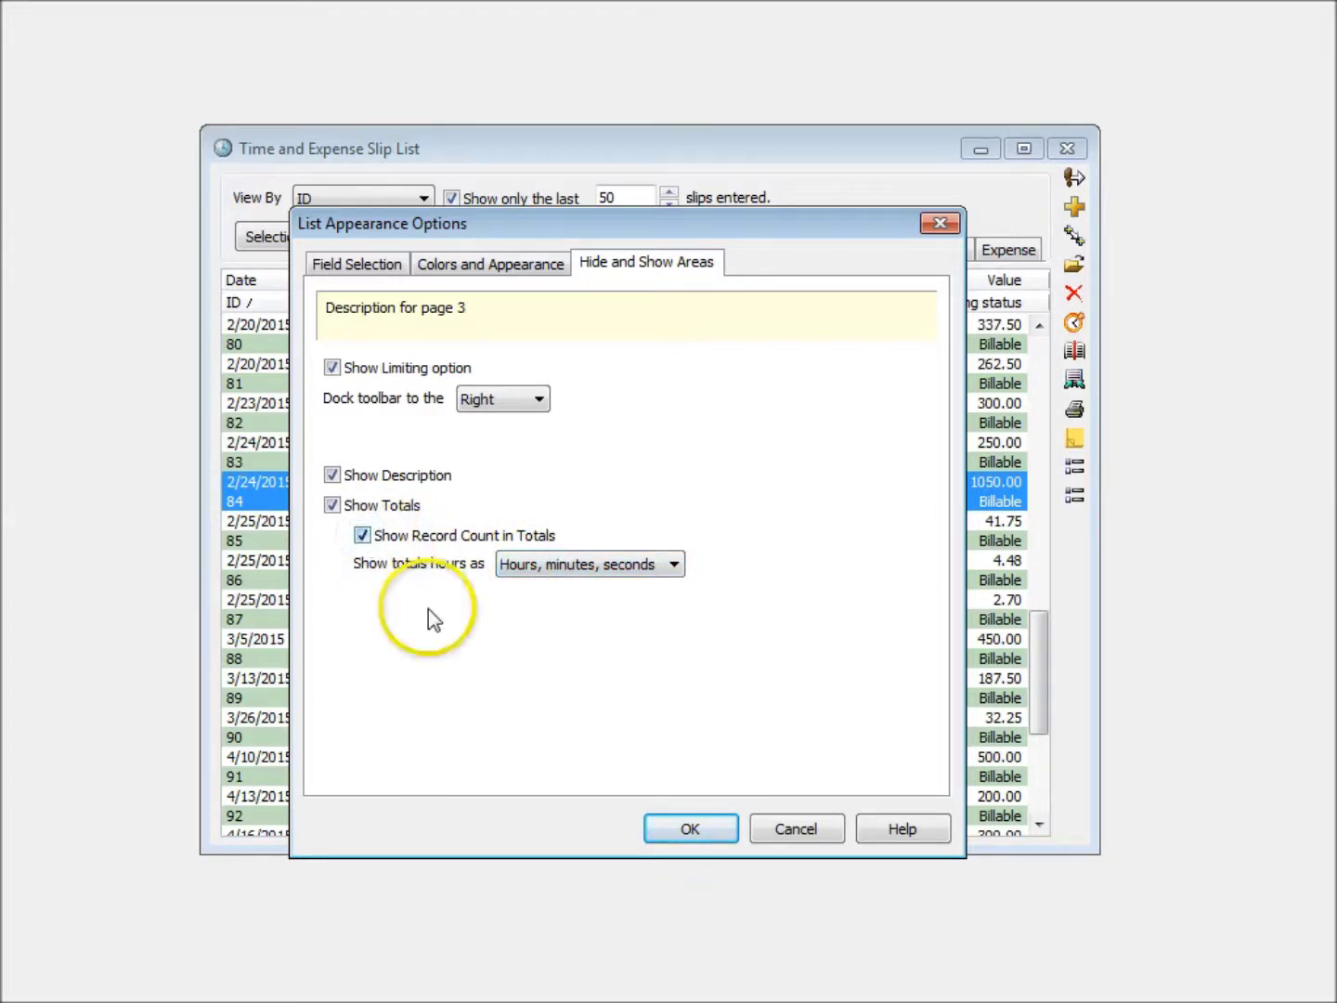
left_click(653, 833)
left_click(706, 830)
left_click(635, 748)
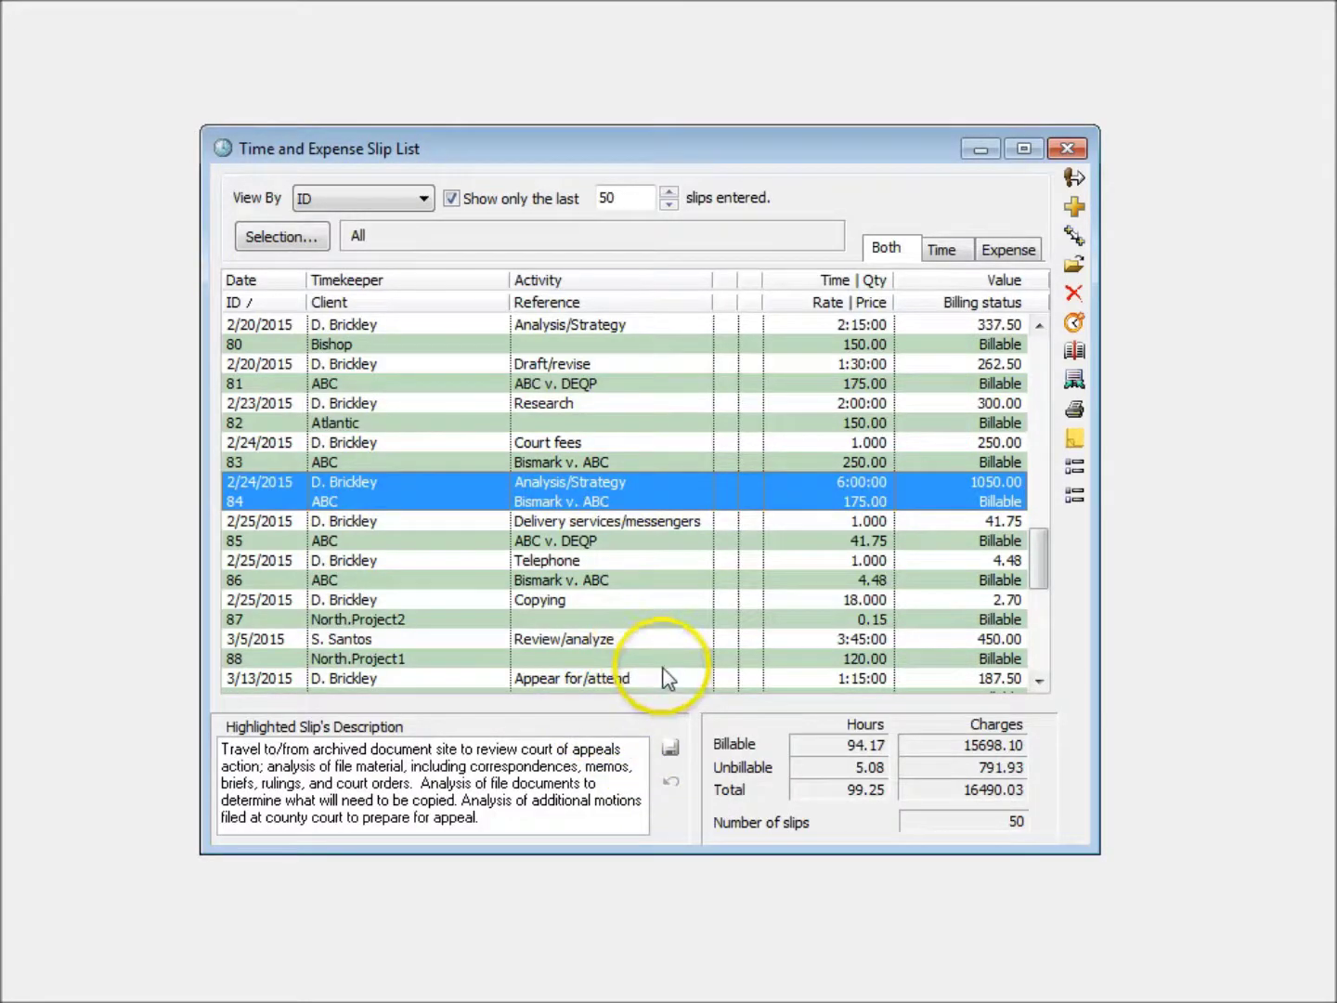
left_click(636, 453)
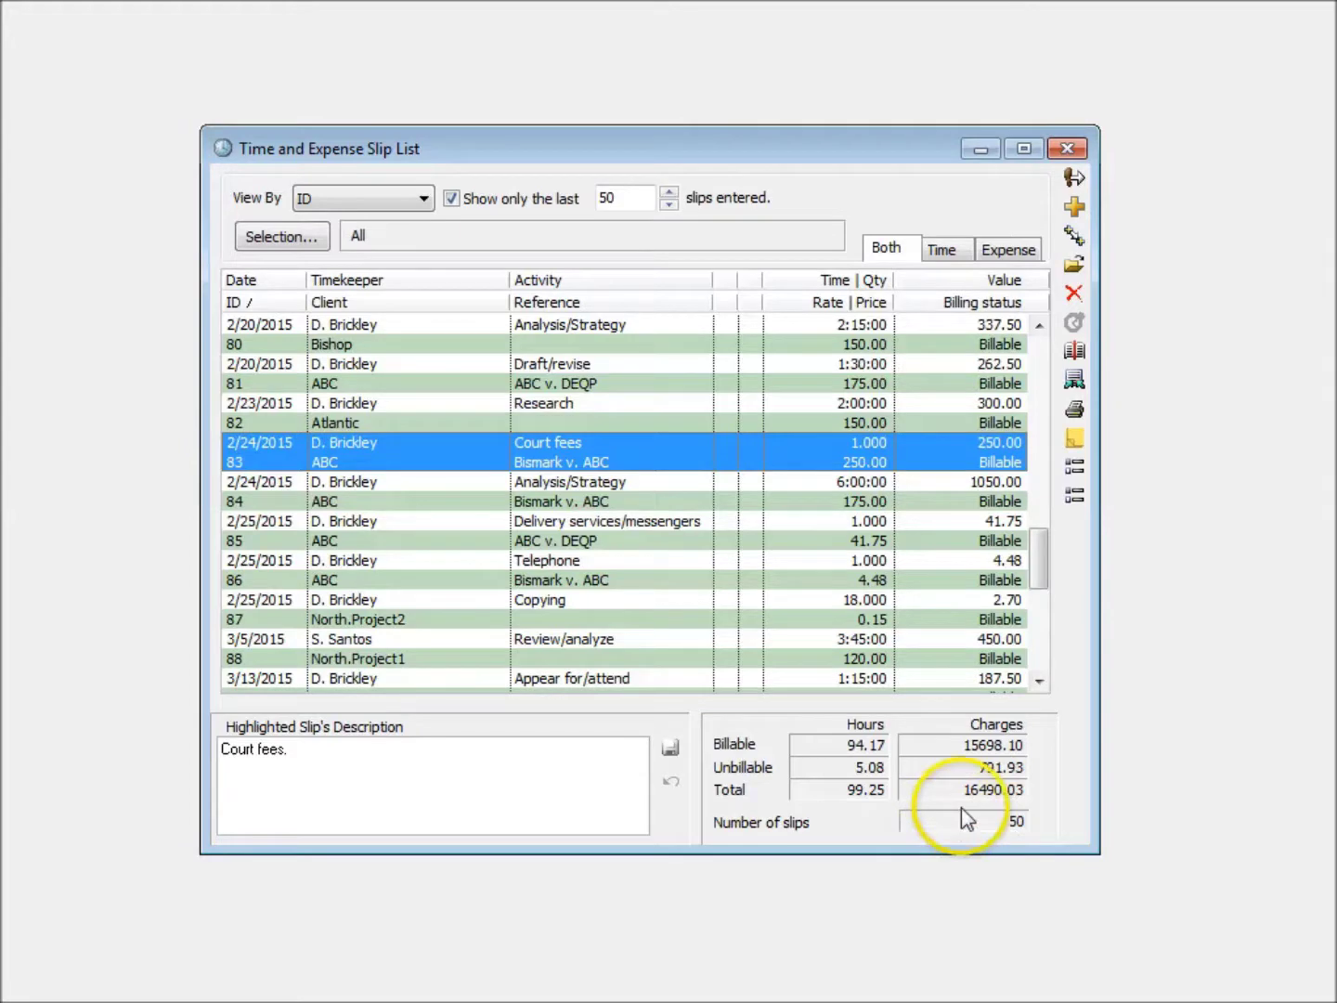
left_click(1075, 469)
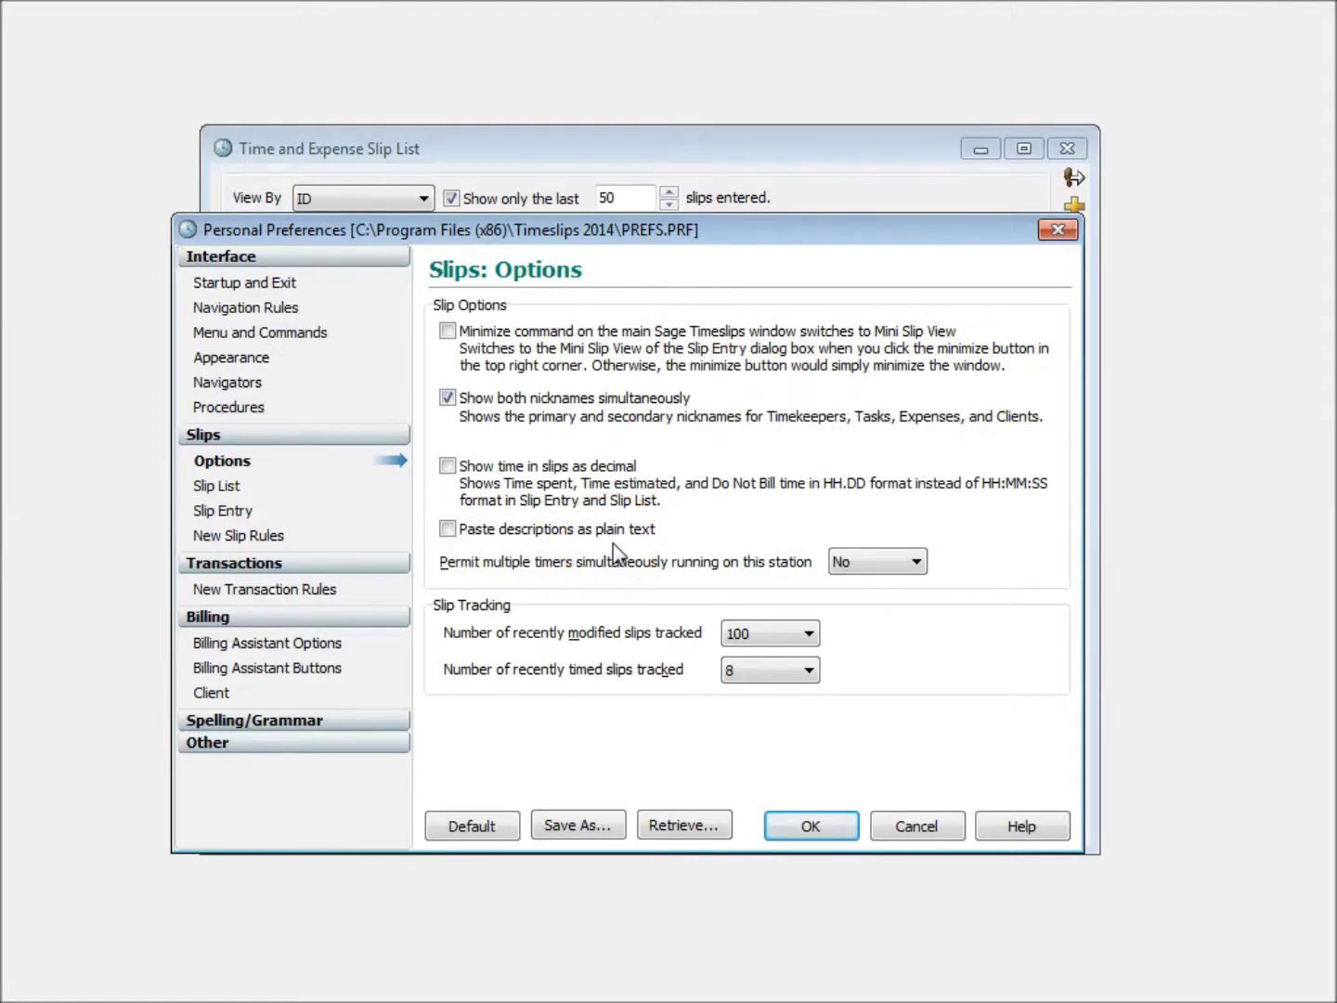
Step: Enable Paste descriptions as plain text and Slip List's Remember the selected tab
left_click(448, 528)
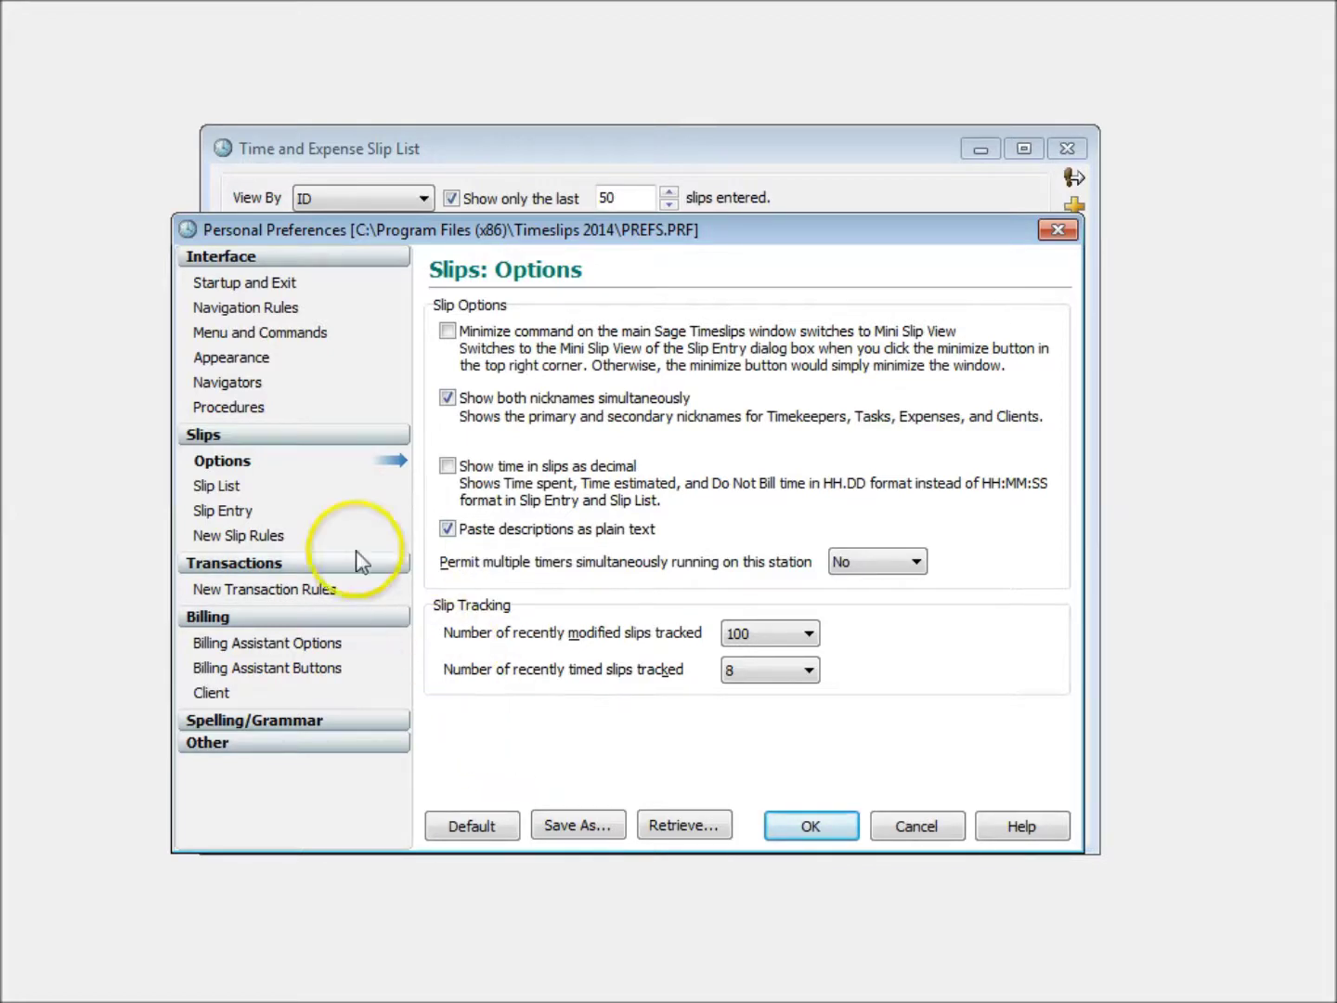
left_click(260, 491)
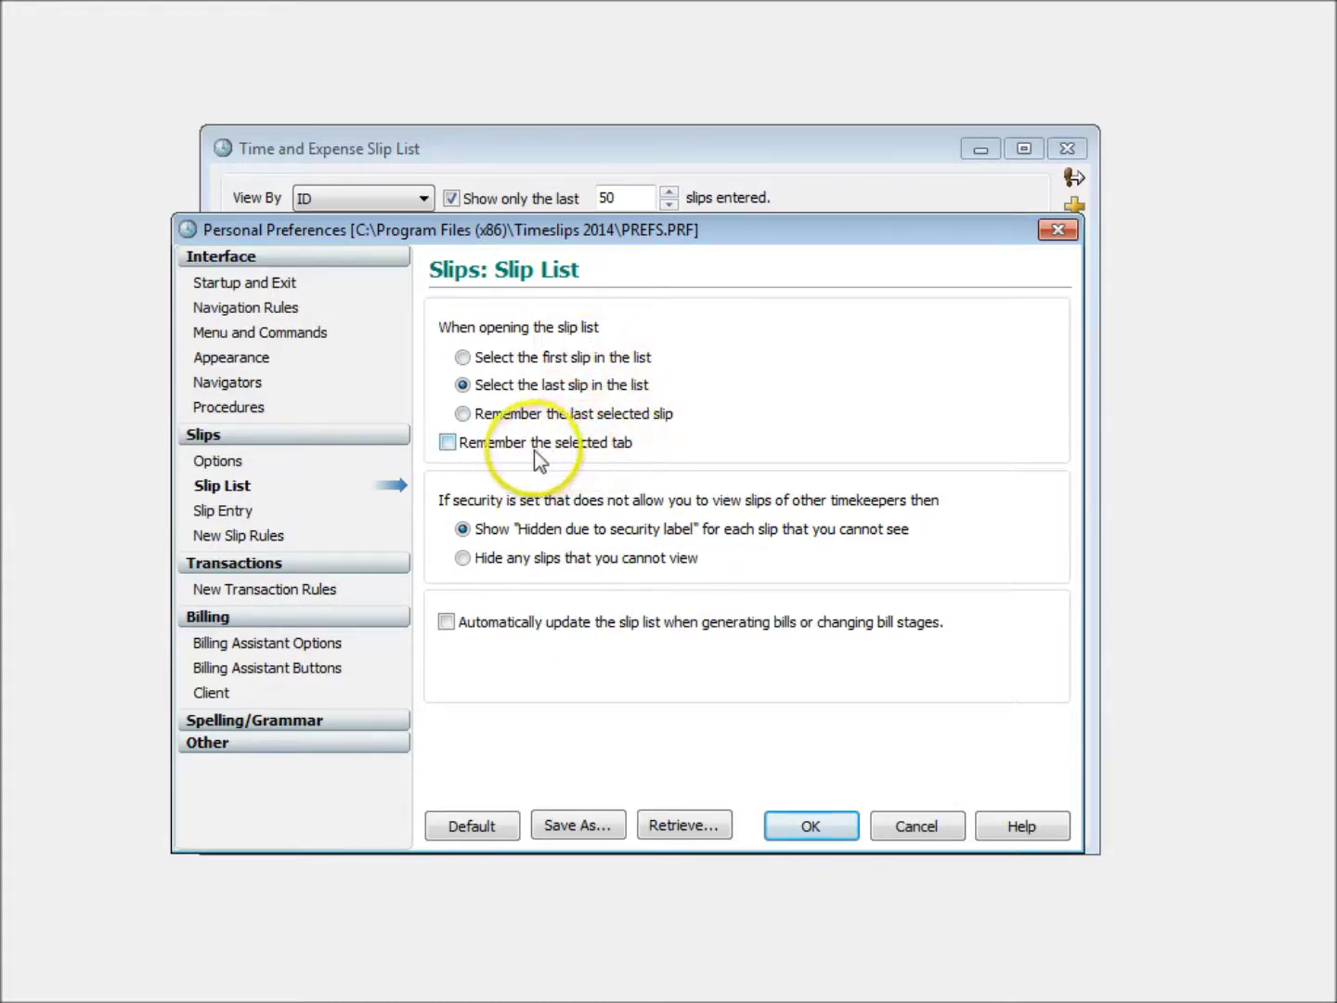
left_click(449, 444)
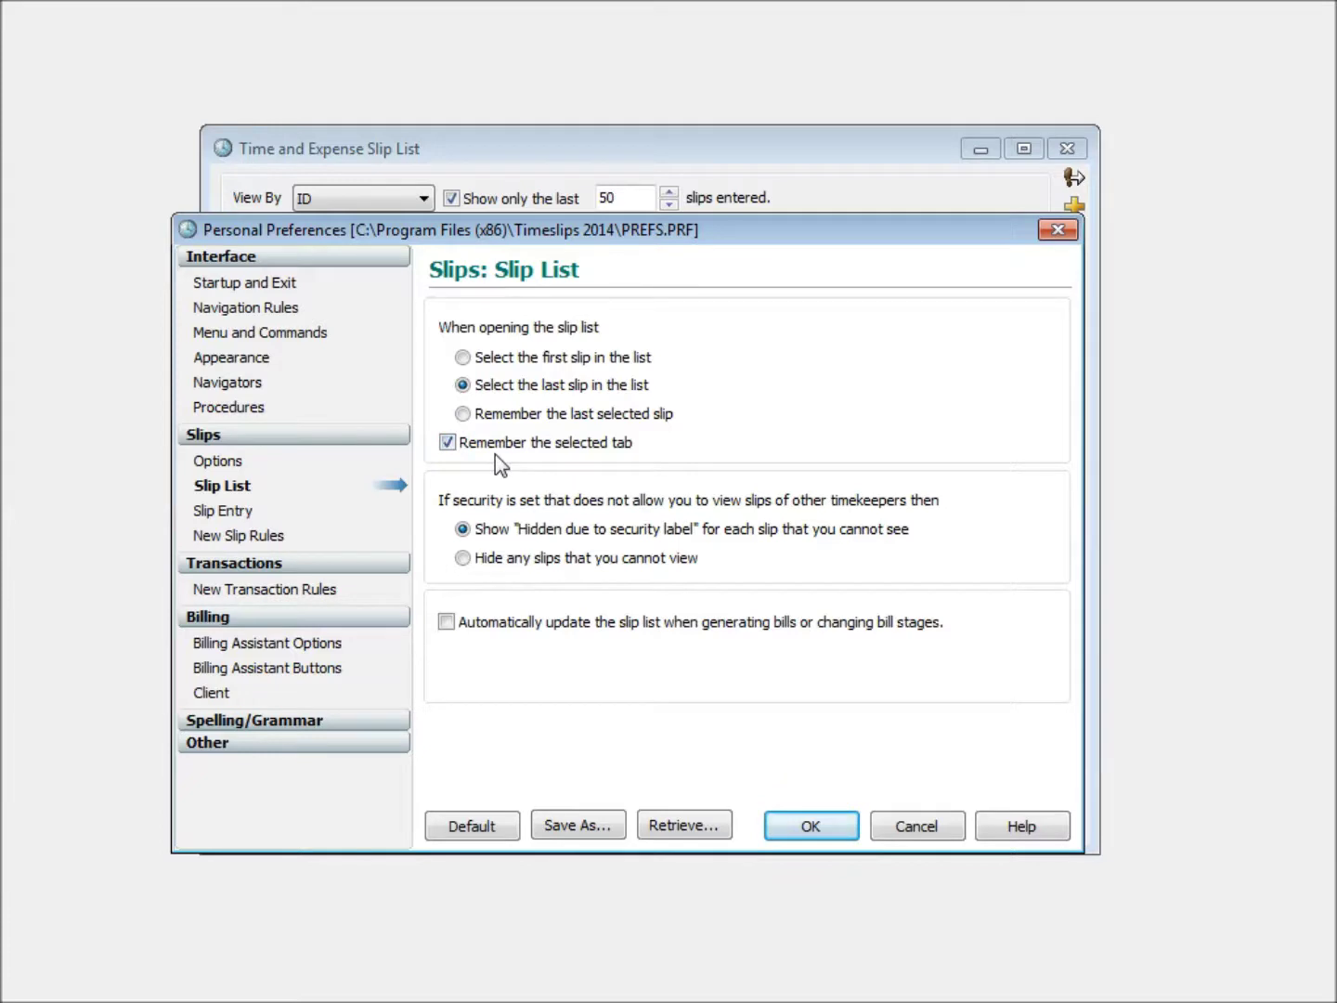
left_click(791, 828)
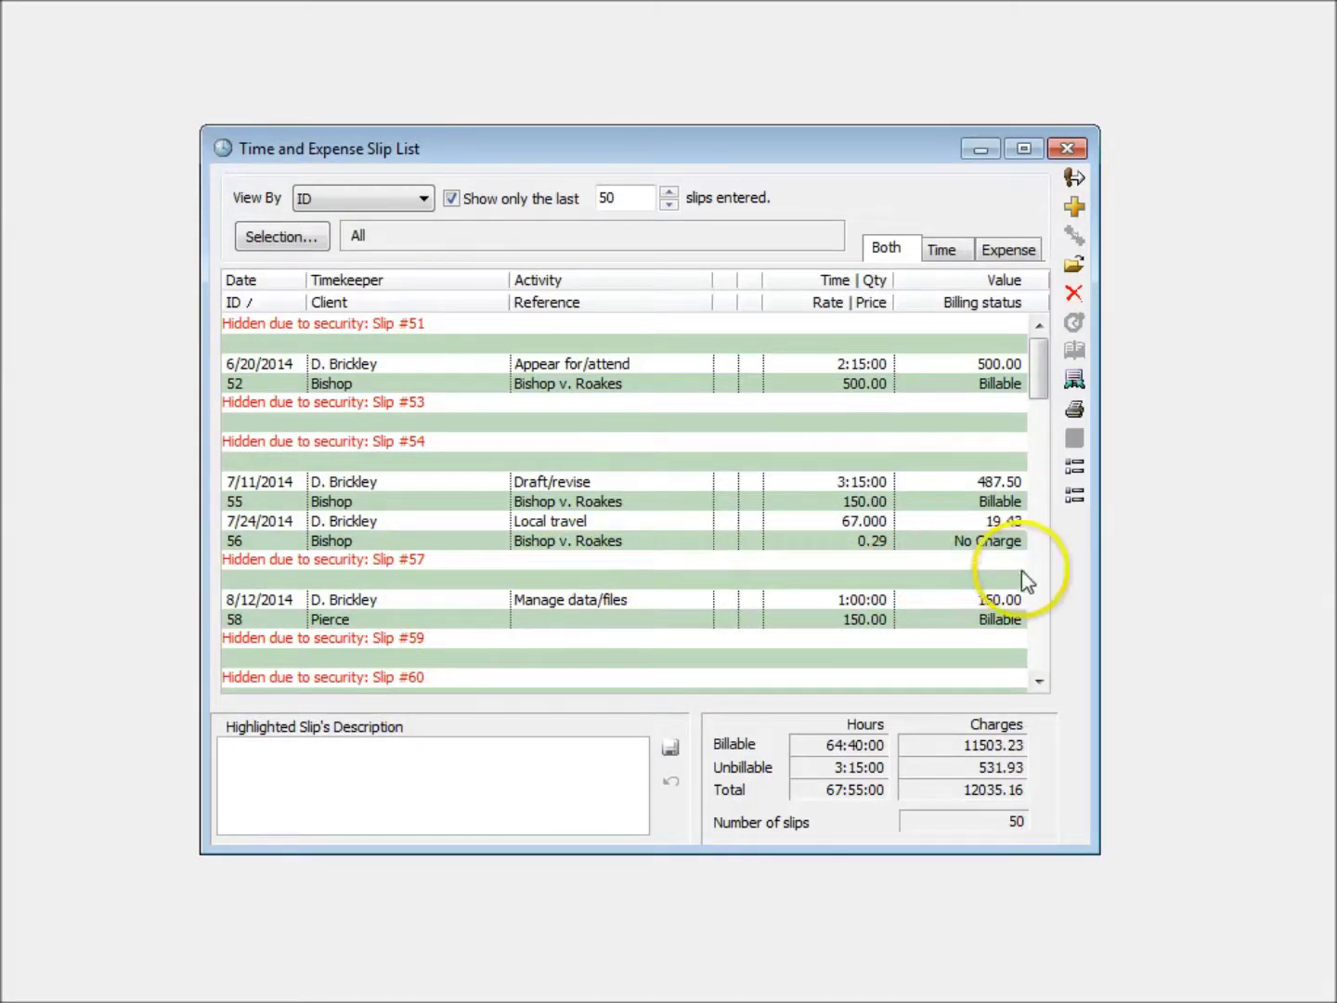
Step: Reopen Personal Preferences from the toolbar
left_click(1074, 476)
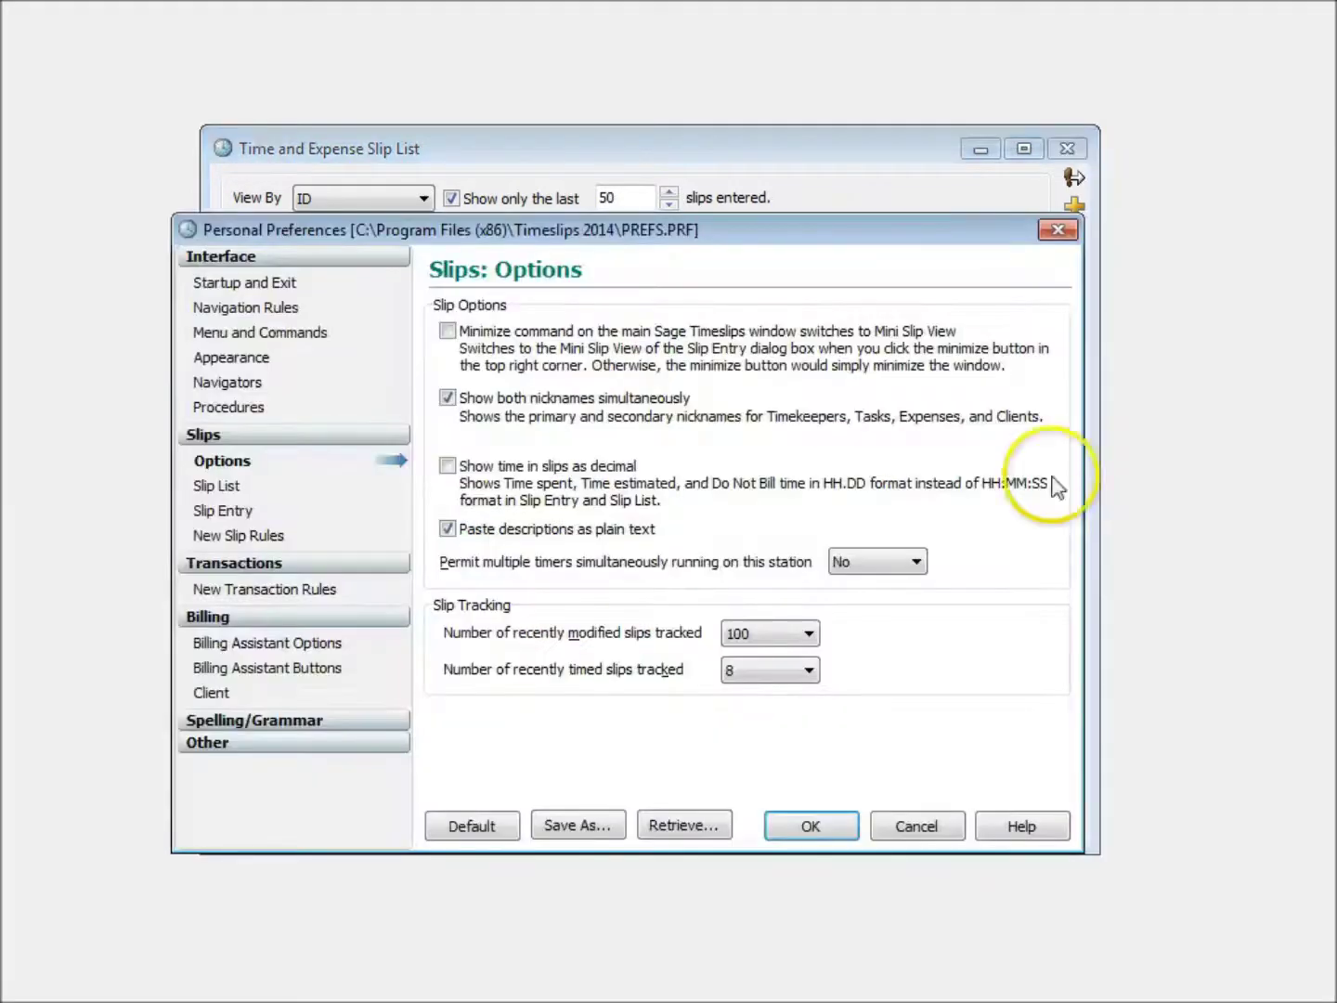
Step: Select Hide any slips that you cannot view in Slip List preferences and refresh the list
left_click(249, 490)
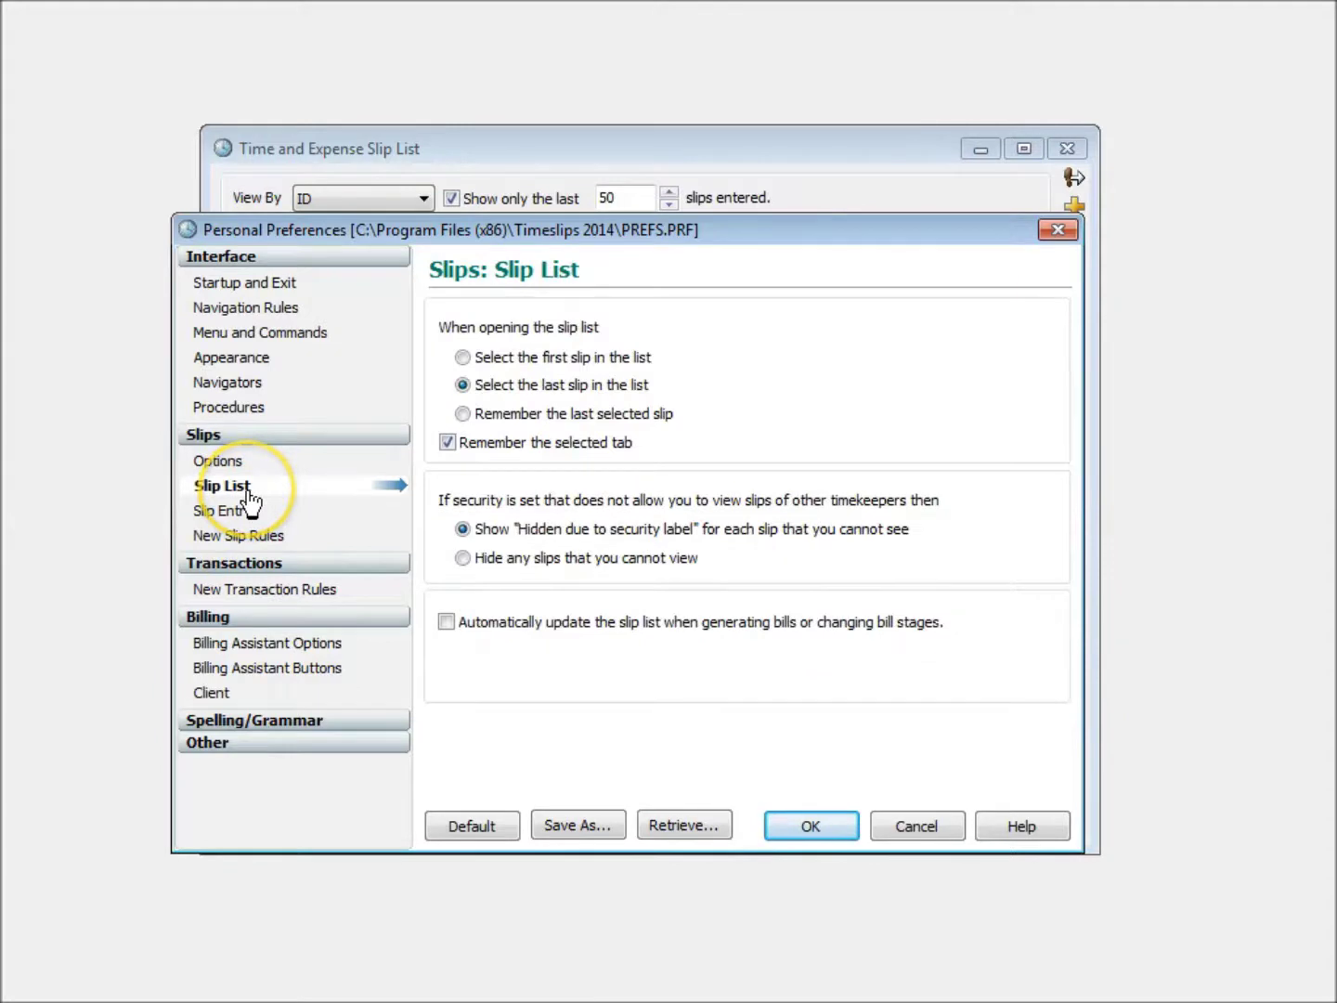
left_click(463, 559)
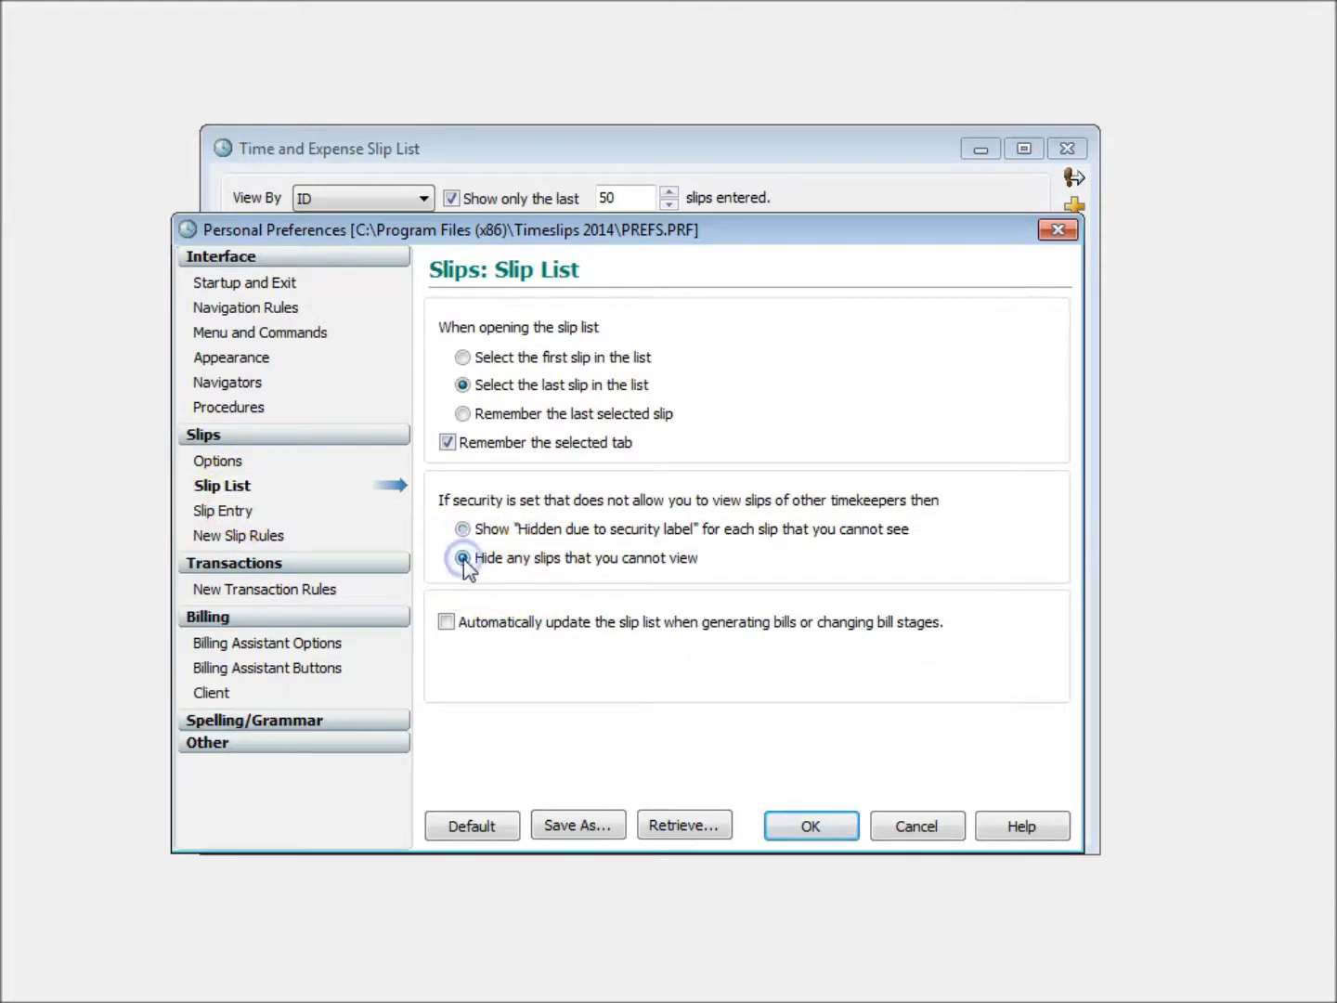
left_click(795, 827)
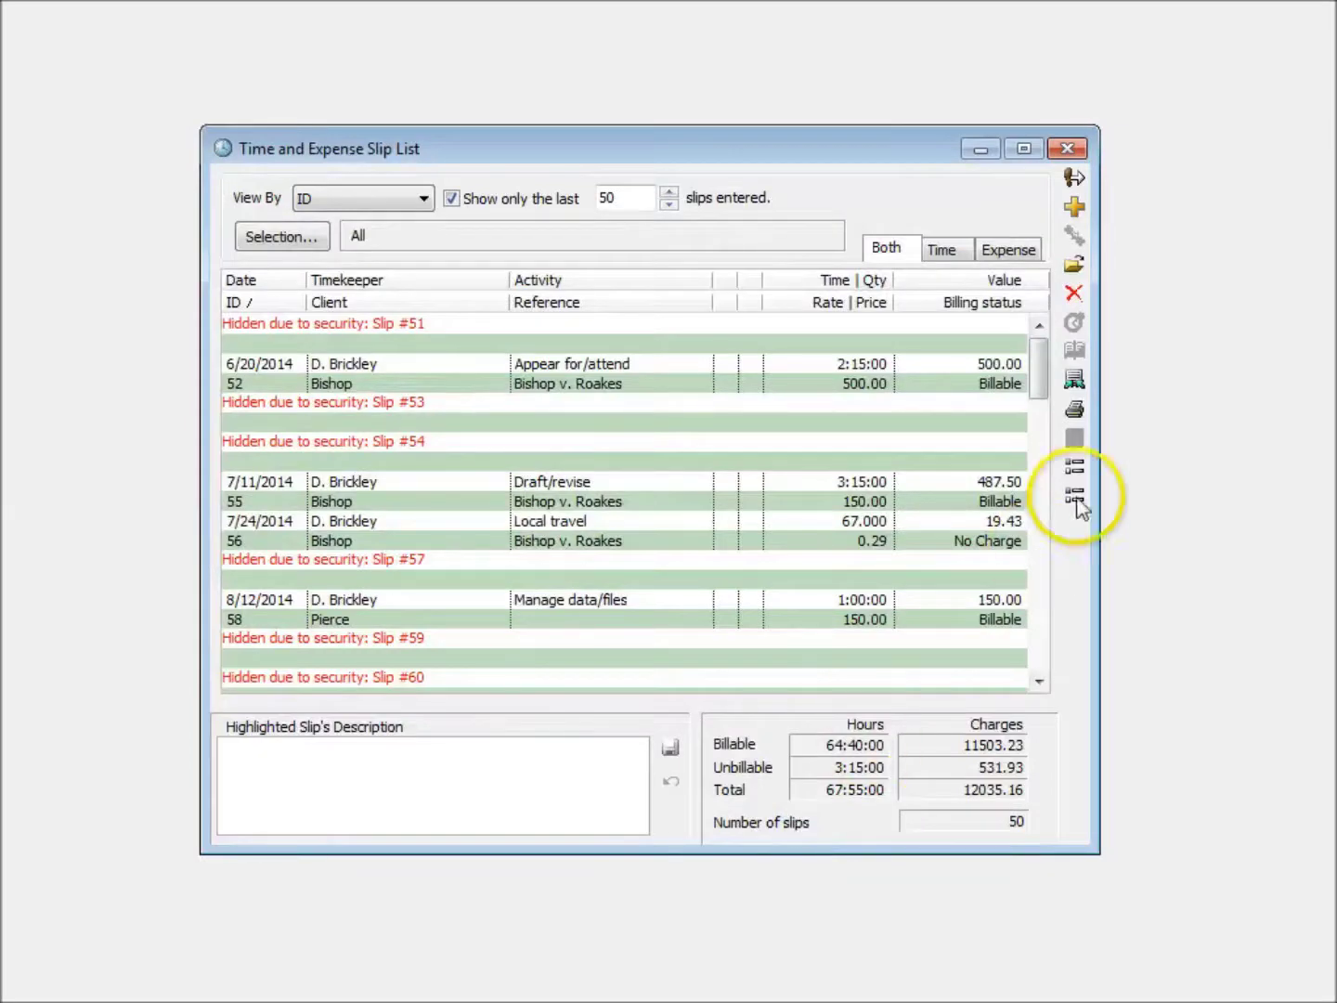
left_click(1081, 381)
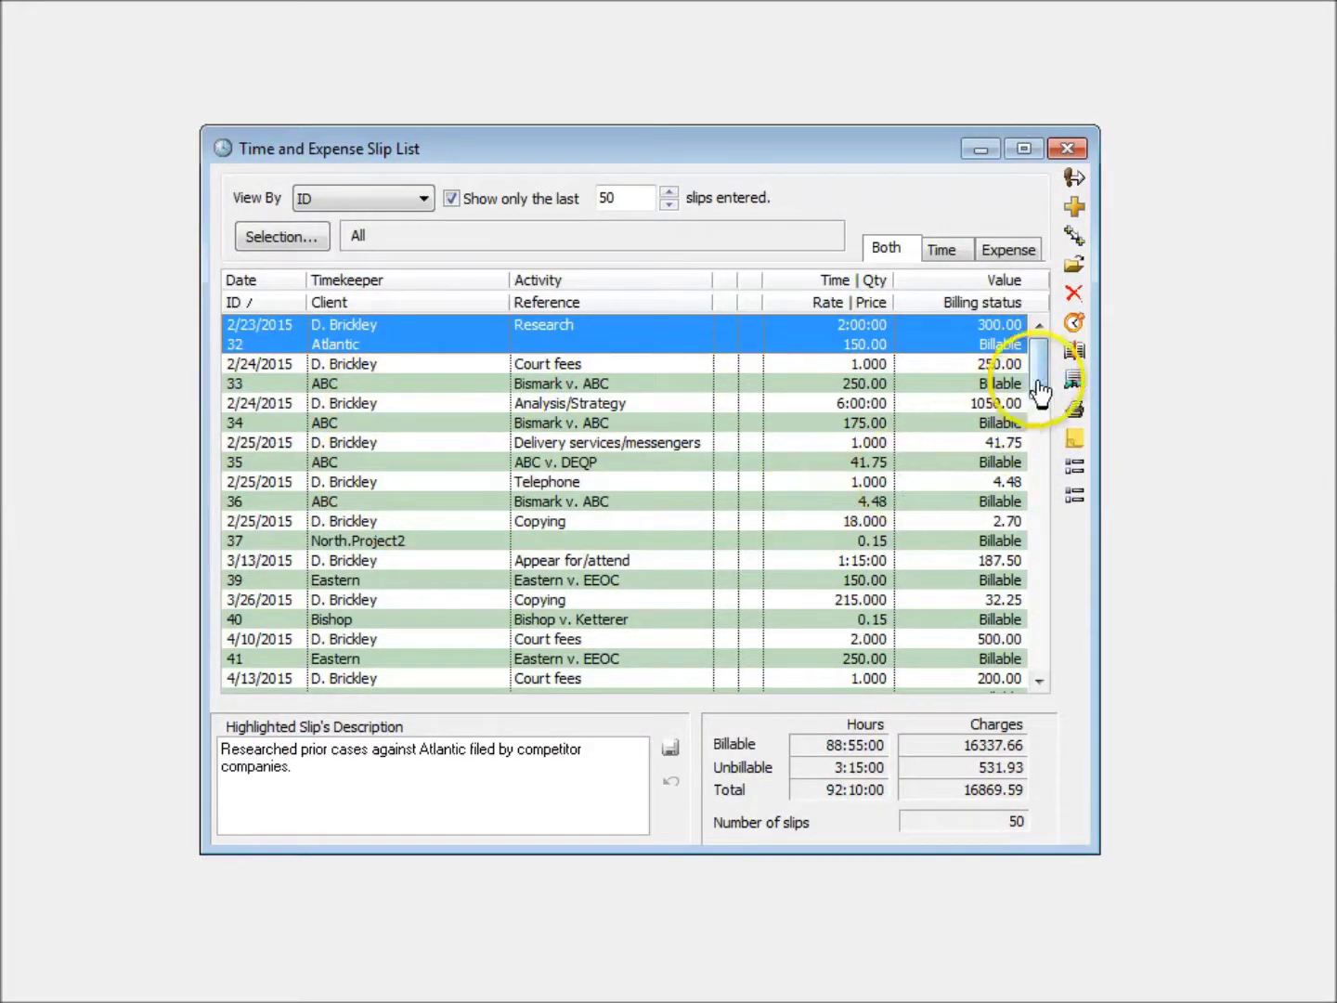
Step: Sort the slip list by bookmark indicator so bookmarked slips 32, 37, 76 and 90 group at the top
left_click_drag(1039, 376, 1035, 671)
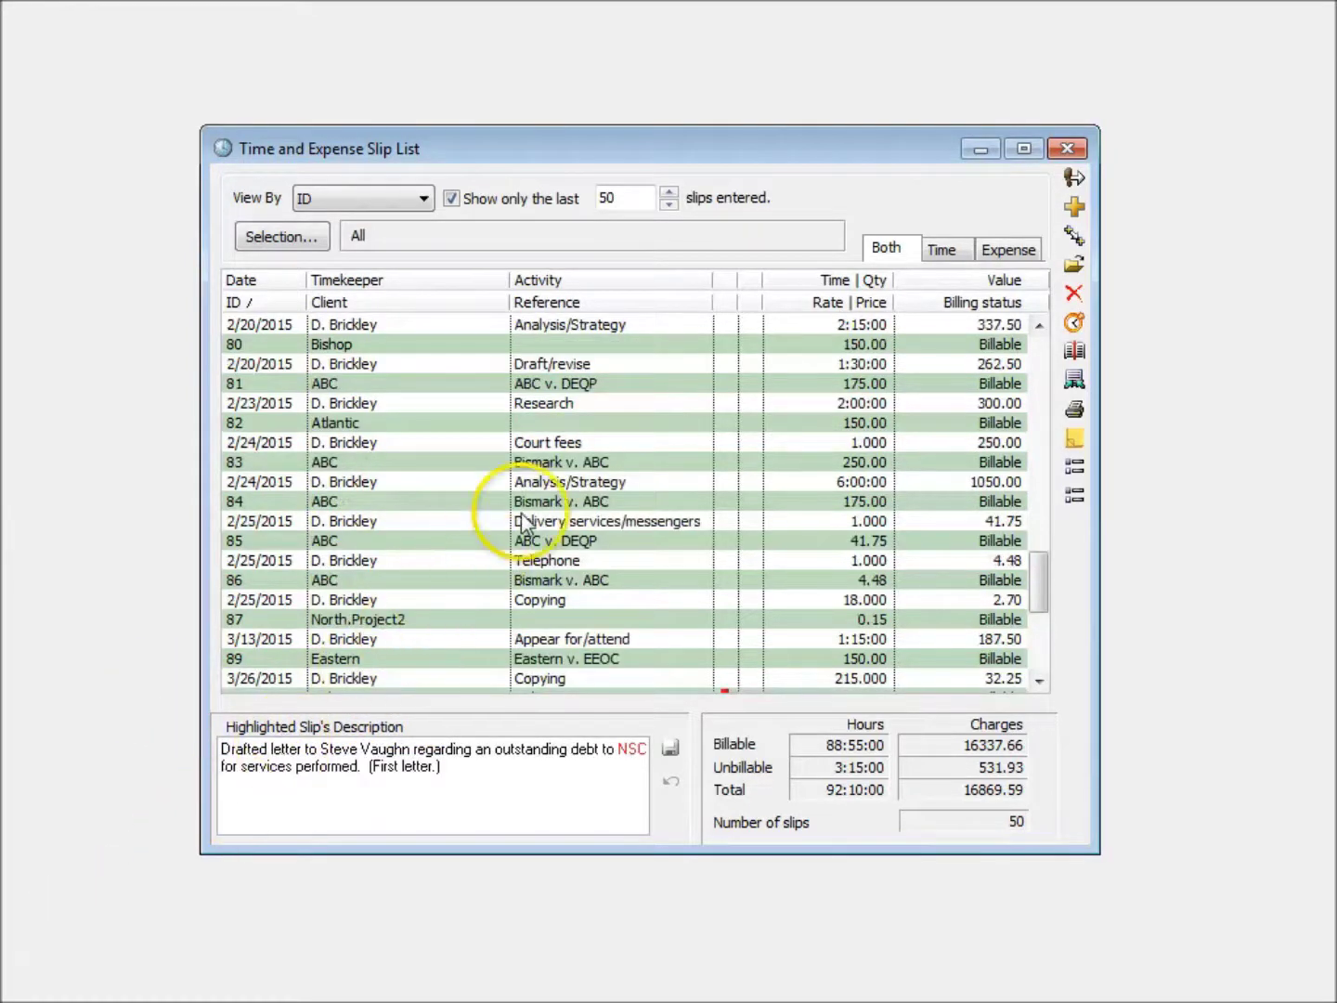
left_click(723, 304)
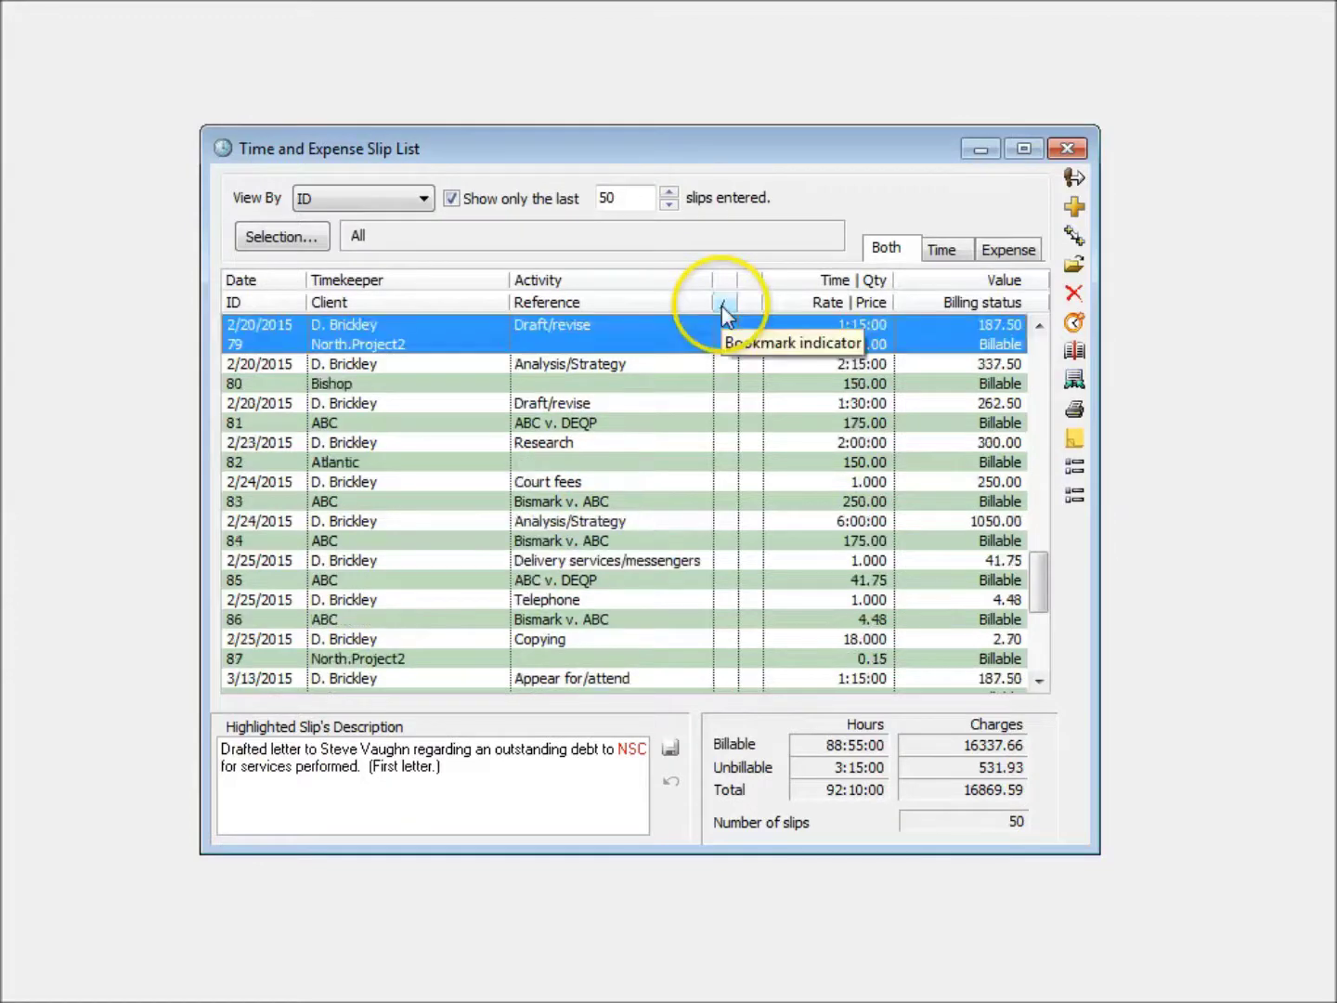
left_click_drag(1037, 602, 1049, 358)
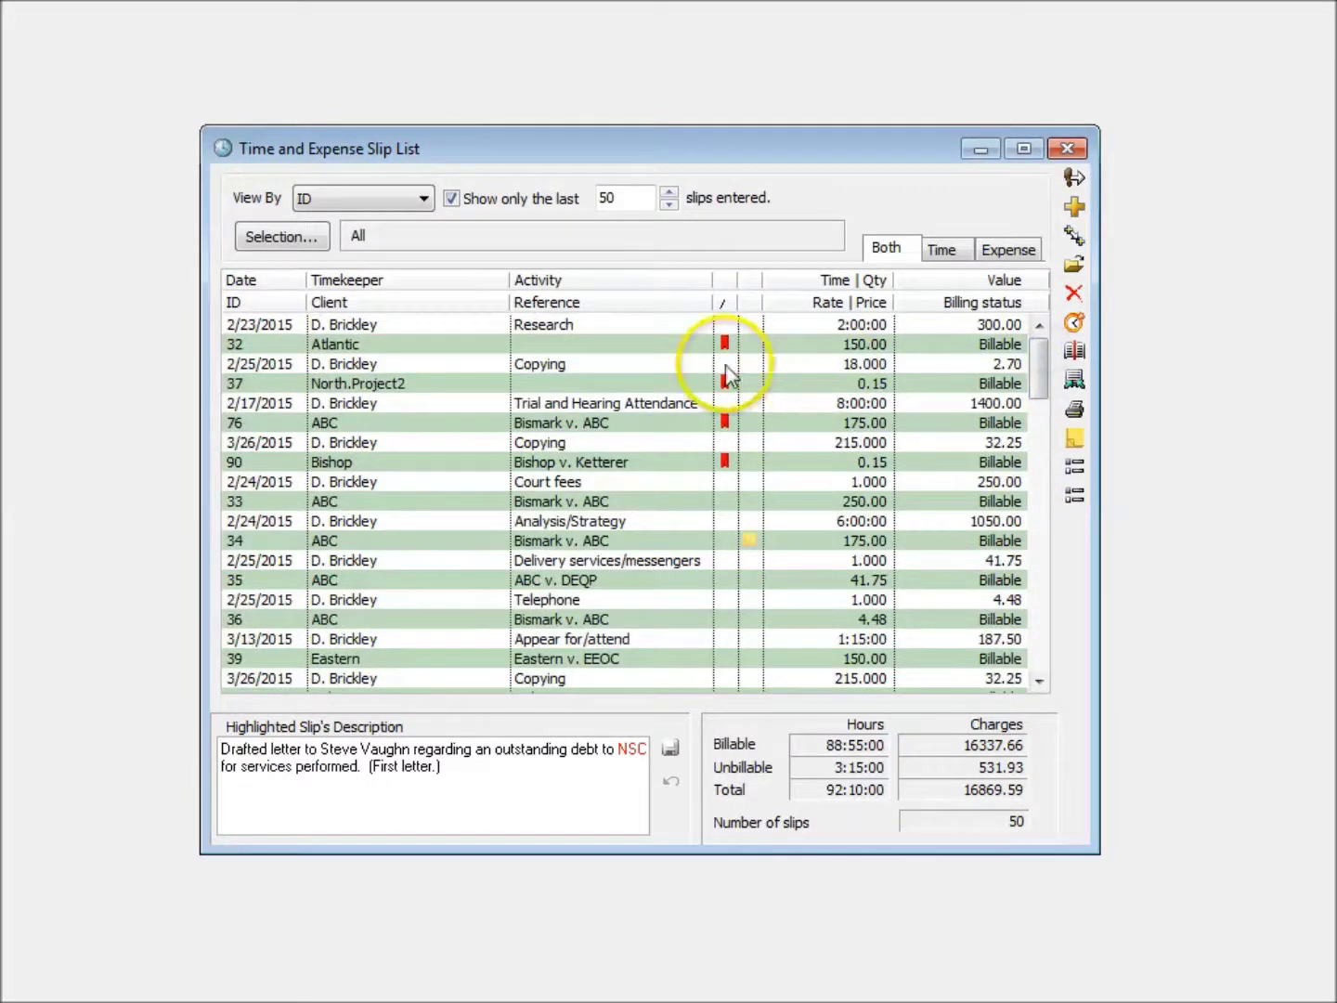